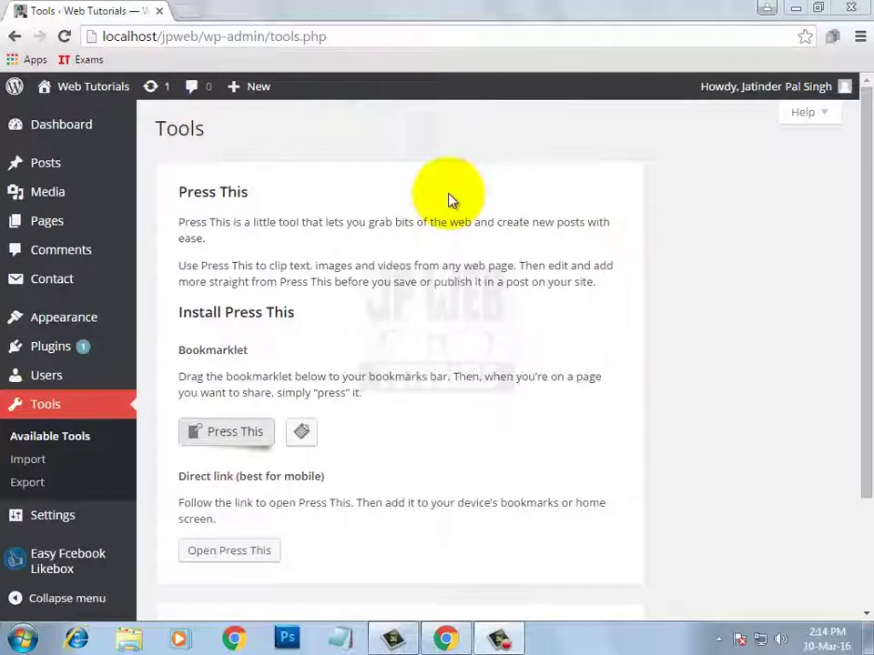
Drag the Press This bookmarklet onto the browser's bookmarks bar, placing it after Exams
{"action": "mouse_move", "coordinate": [78, 390]}
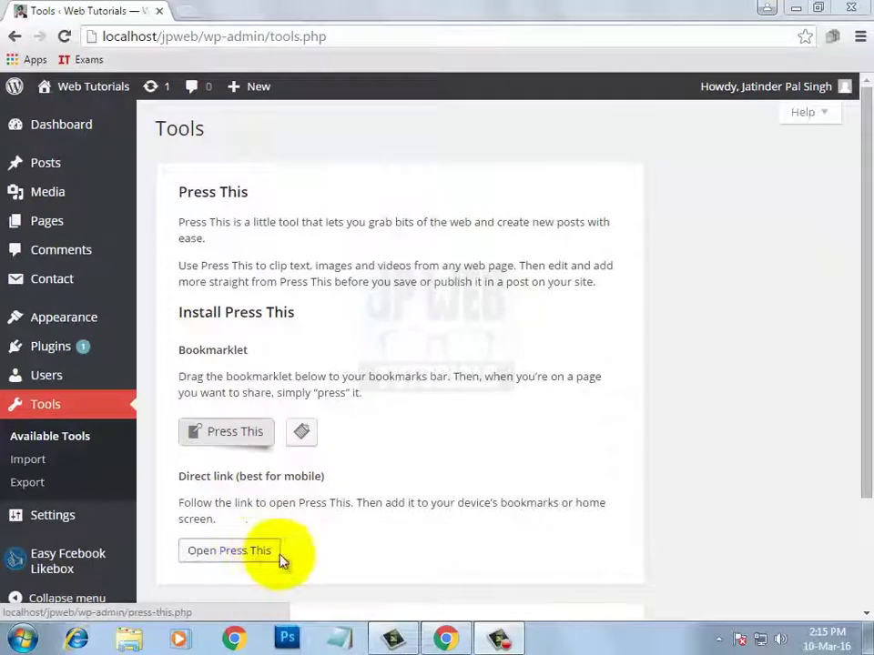
{"action": "left_click_drag", "start_coordinate": [861, 187], "coordinate": [864, 302]}
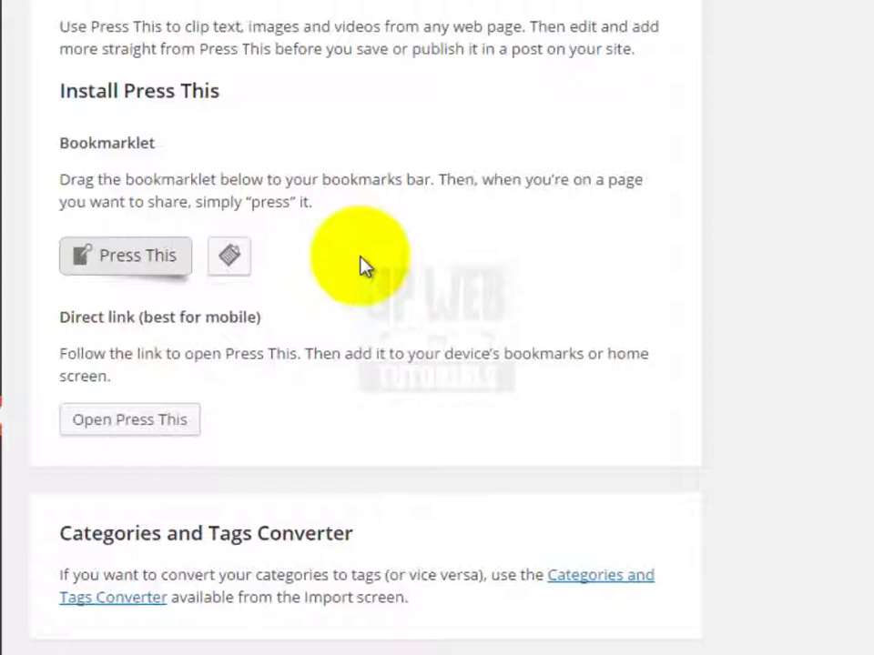
{"action": "left_click_drag", "start_coordinate": [136, 268], "coordinate": [119, 0]}
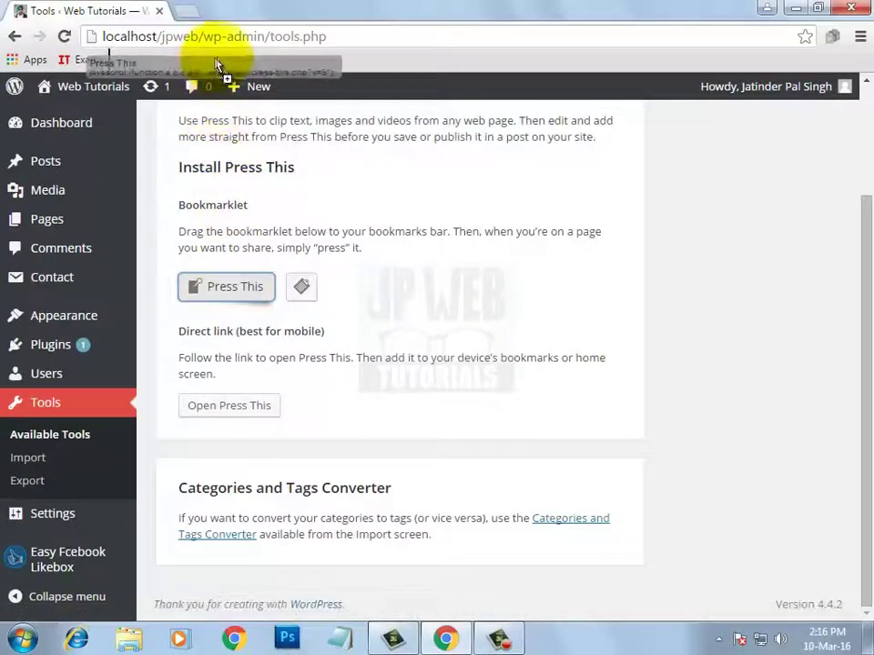
{"action": "left_click_drag", "start_coordinate": [216, 63], "coordinate": [221, 63]}
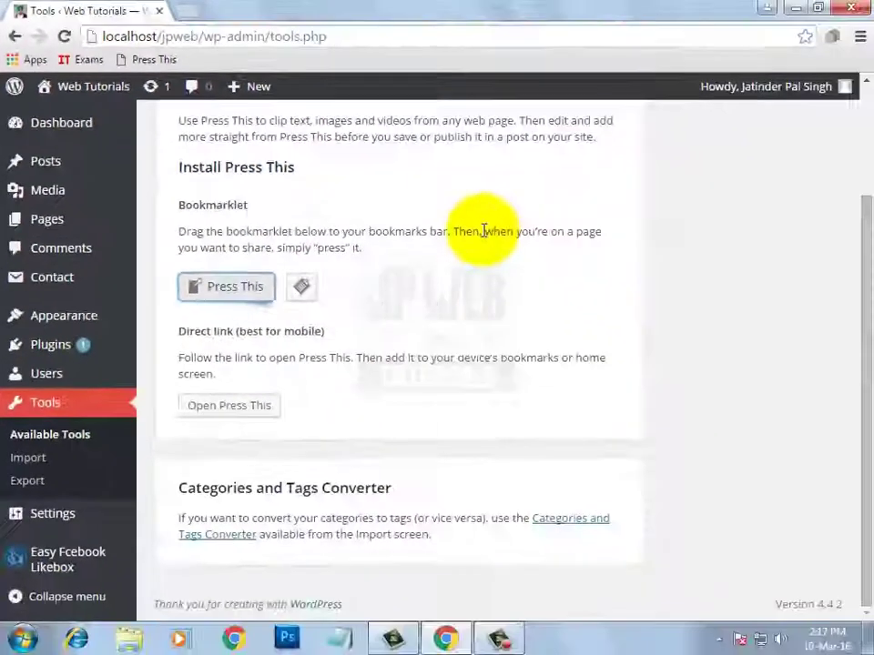
In a new tab, go to YouTube and search for 'jp web'
{"action": "left_click", "coordinate": [195, 13]}
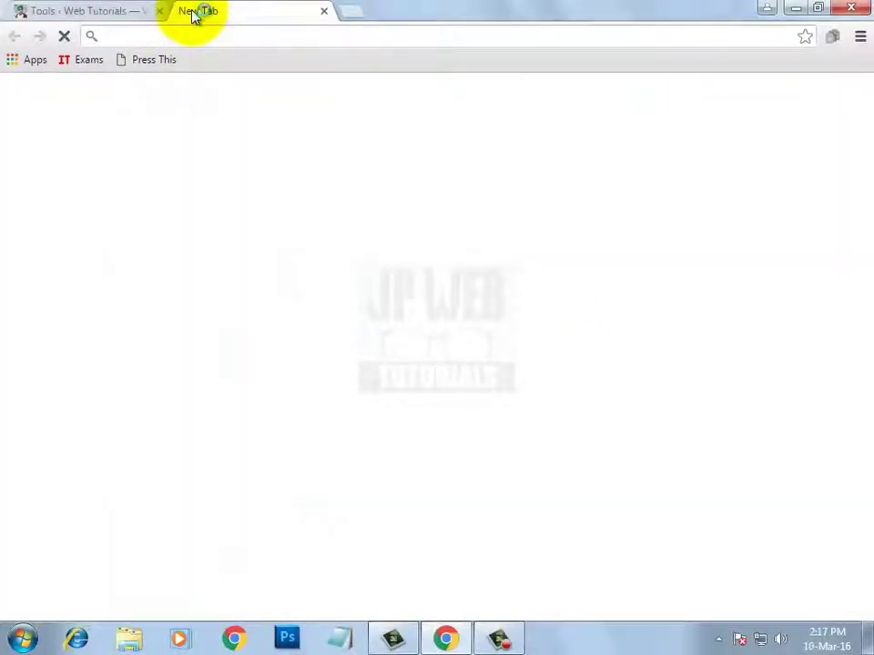
{"action": "type", "text": "youtube"}
{"action": "key", "text": "Return"}
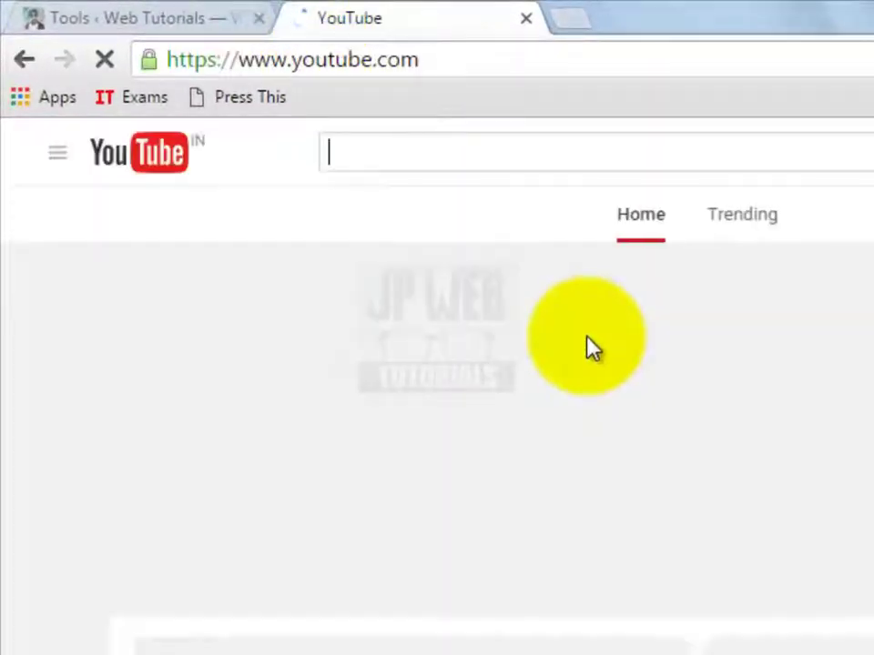
{"action": "type", "text": "jp web"}
{"action": "key", "text": "Return"}
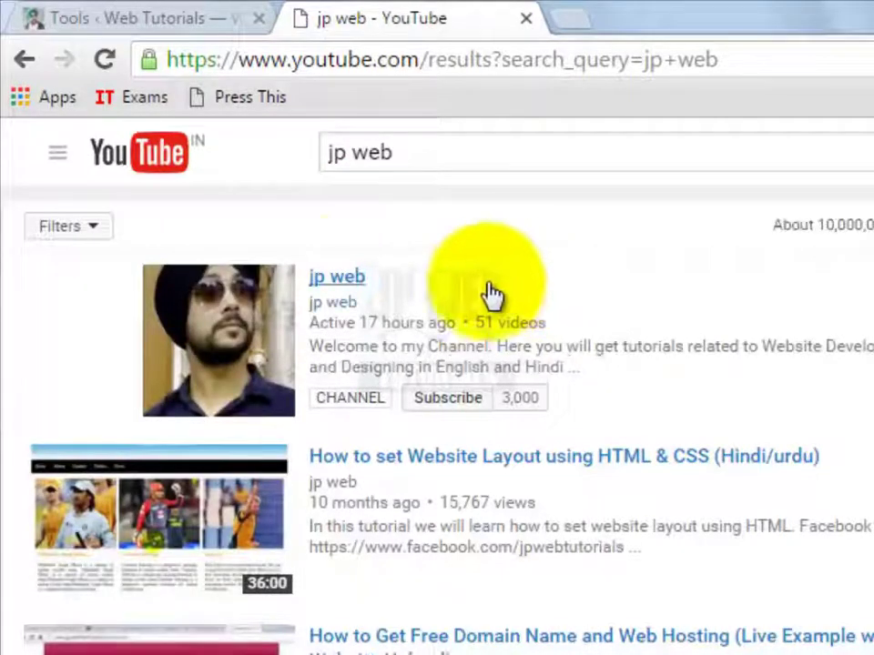
Open the Responsive Website Template Design in Bootstrap video from the jp web channel's Videos list
{"action": "left_click", "coordinate": [349, 275]}
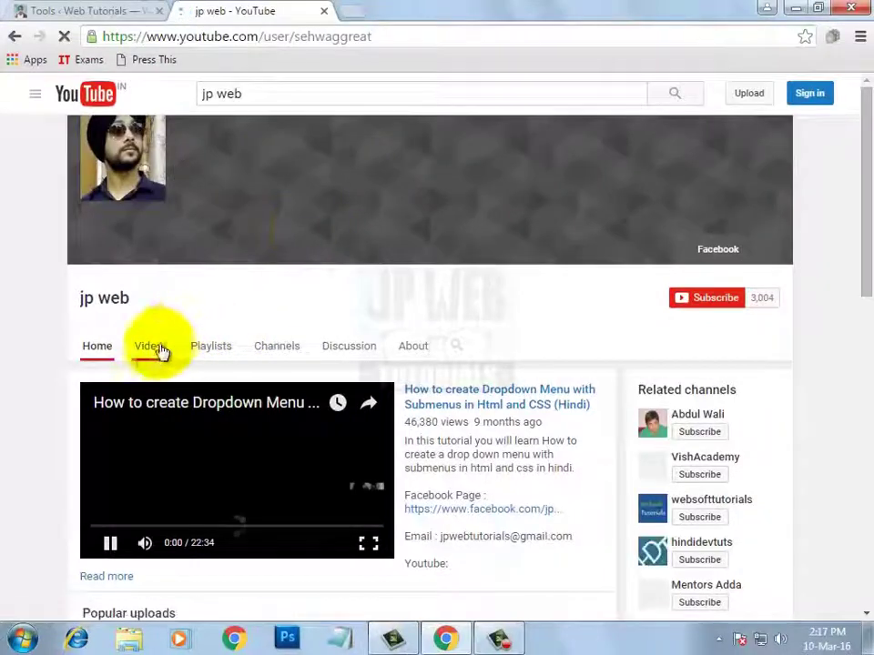
{"action": "left_click", "coordinate": [177, 428]}
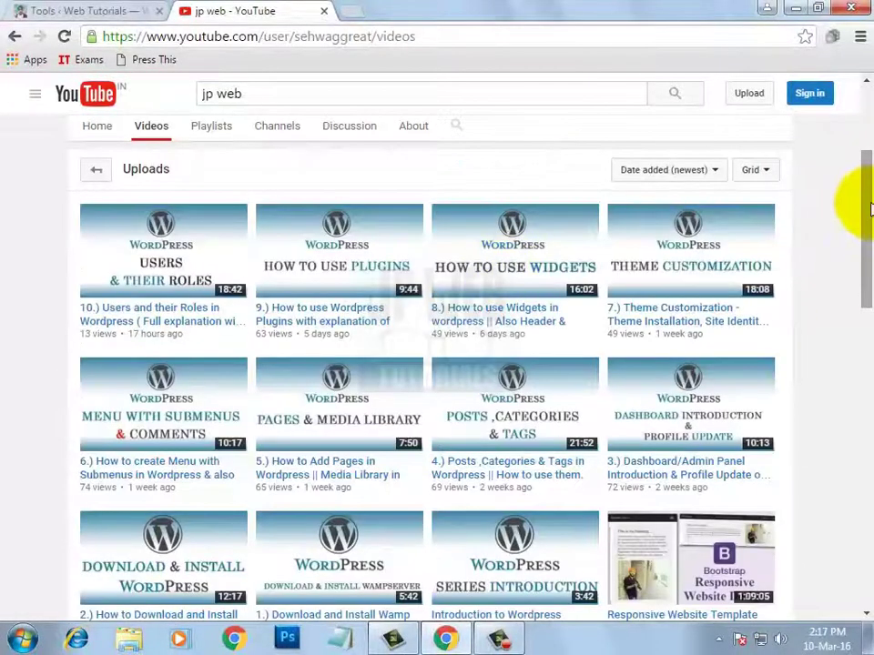
{"action": "left_click_drag", "start_coordinate": [859, 210], "coordinate": [865, 305]}
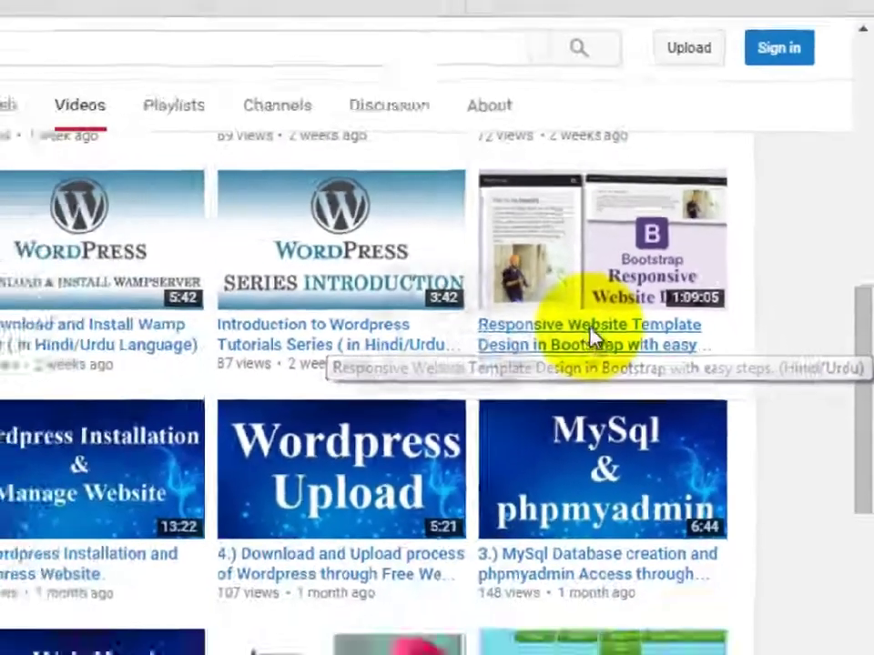
{"action": "left_click", "coordinate": [433, 425]}
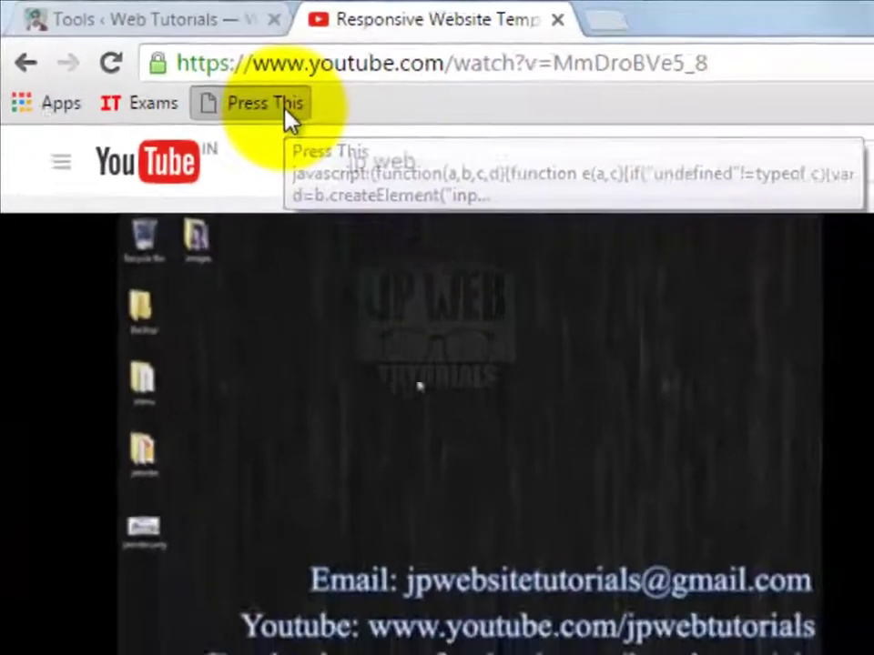
Start a Press This post from the Bootstrap video in the Visual editor
{"action": "left_click", "coordinate": [355, 137]}
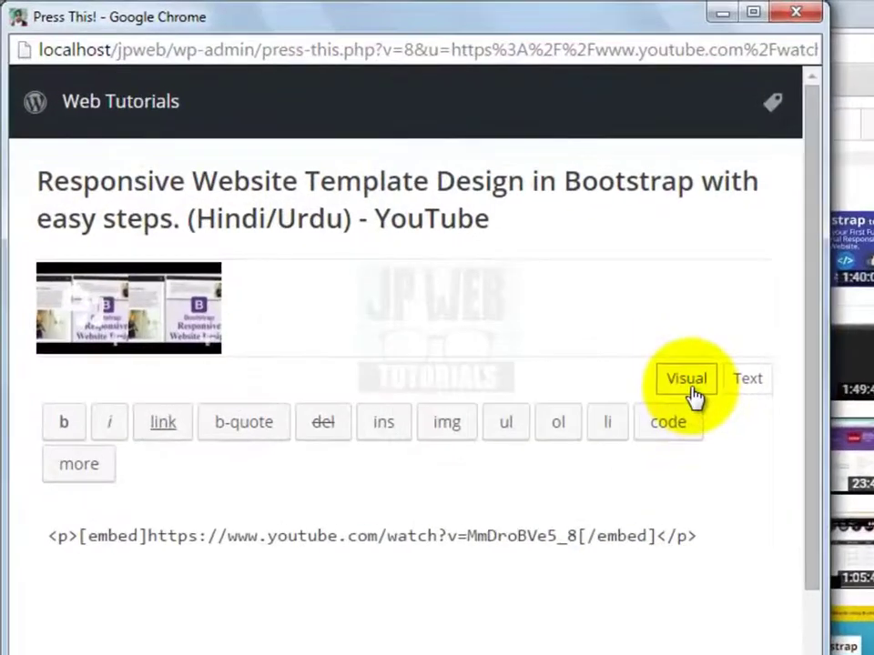
{"action": "left_click", "coordinate": [608, 339]}
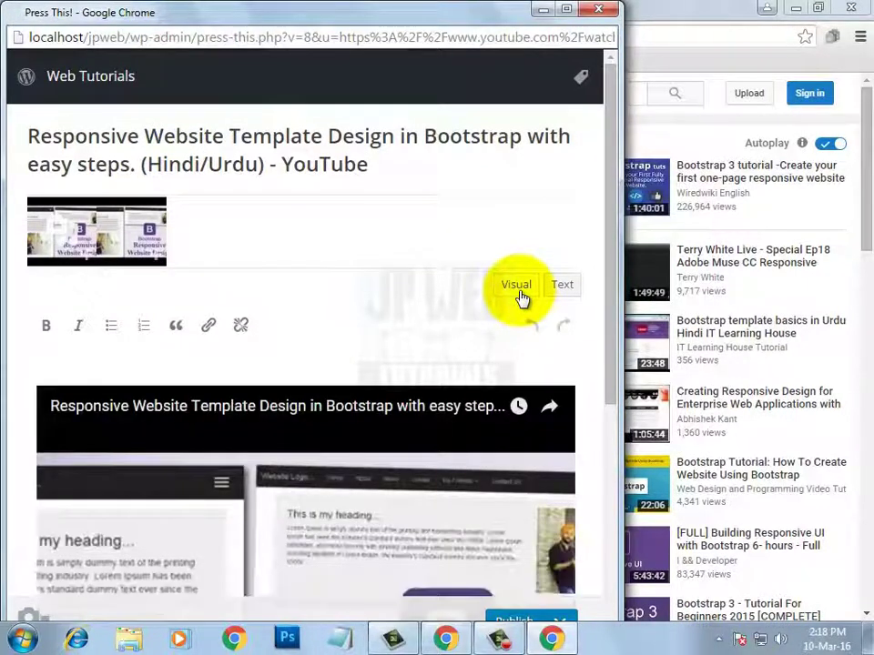
{"action": "left_click_drag", "start_coordinate": [612, 198], "coordinate": [618, 302]}
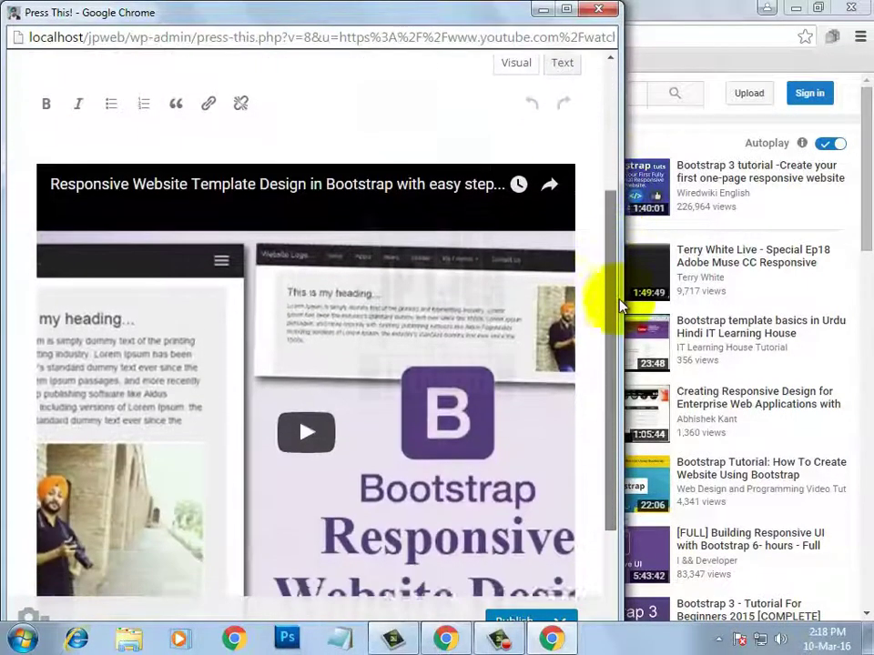
{"action": "scroll", "coordinate": [241, 241], "scroll_direction": "down", "scroll_amount": 1}
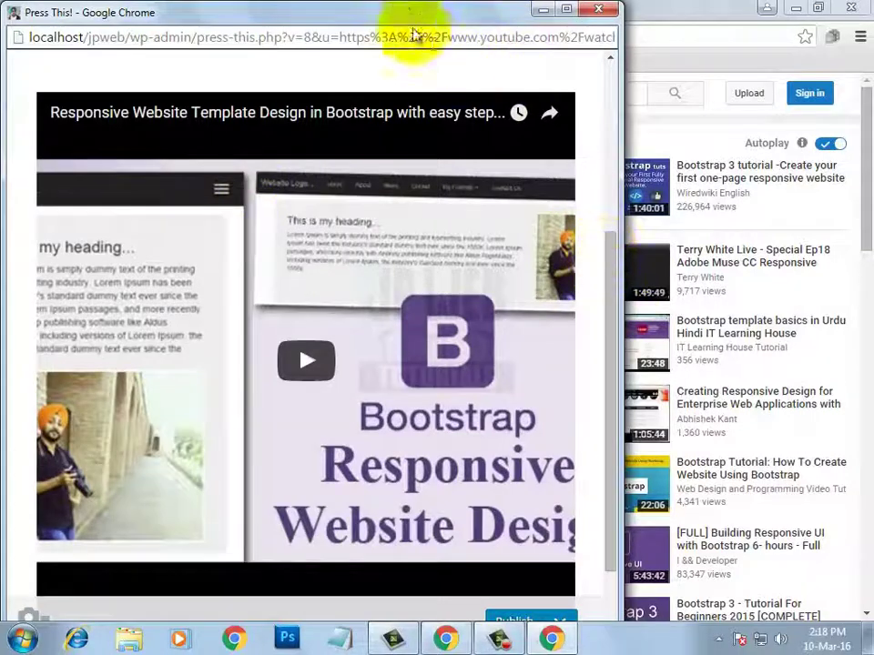
{"action": "left_click_drag", "start_coordinate": [396, 4], "coordinate": [446, 46]}
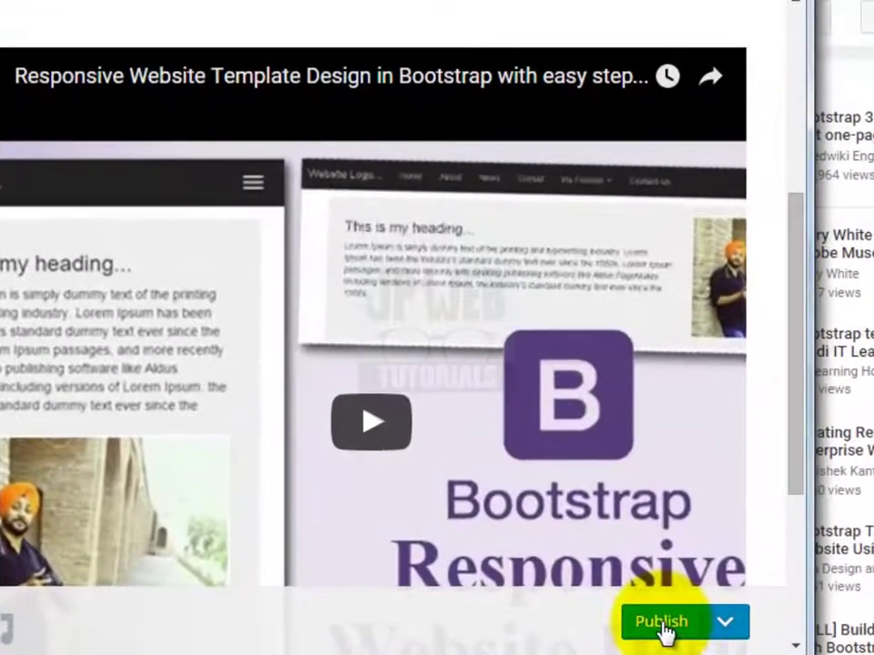
Publish the video post, close the Press This window and return to the Tools tab
{"action": "left_click", "coordinate": [662, 623]}
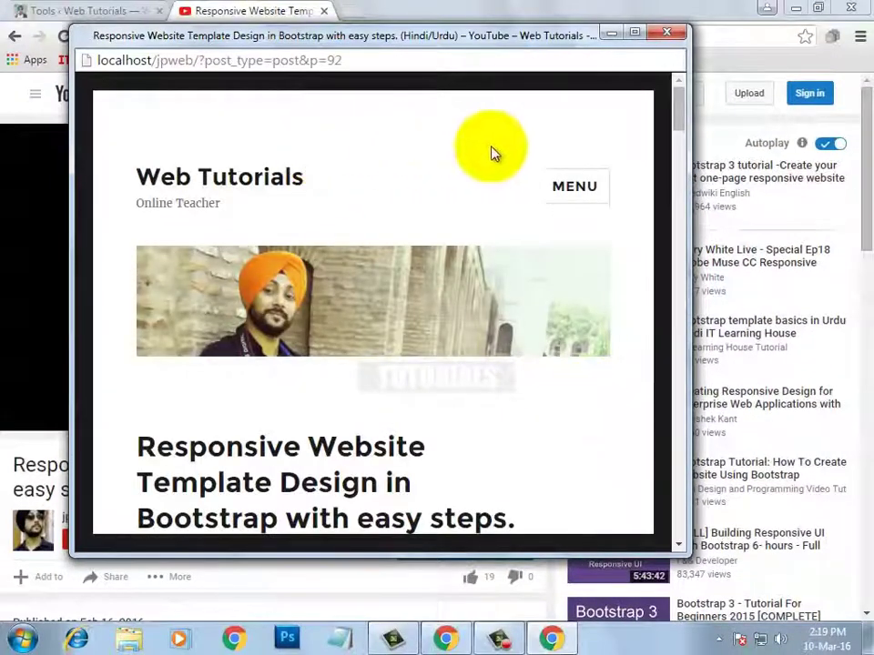
{"action": "left_click_drag", "start_coordinate": [681, 108], "coordinate": [684, 149]}
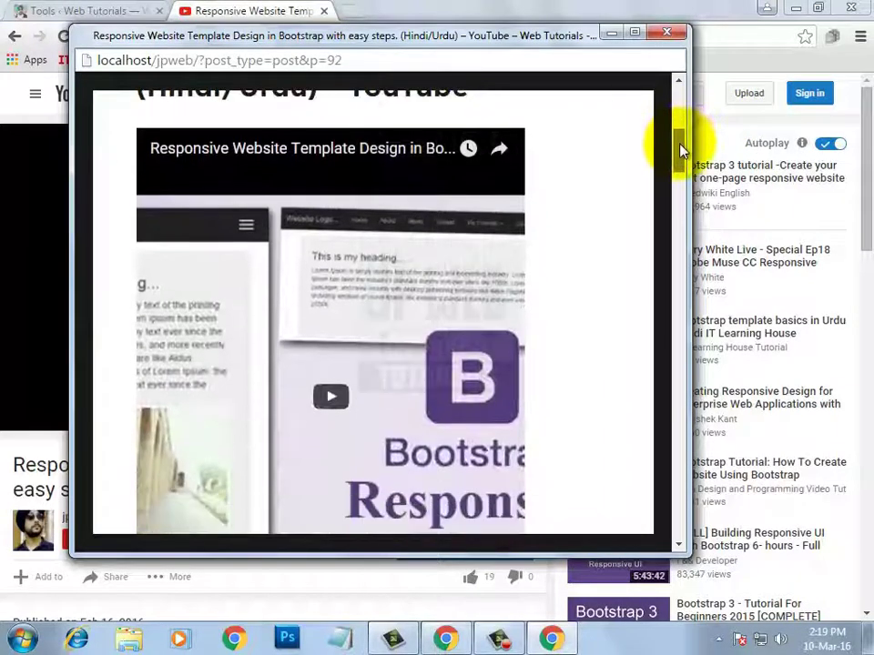
{"action": "left_click", "coordinate": [670, 35]}
{"action": "left_click", "coordinate": [91, 11]}
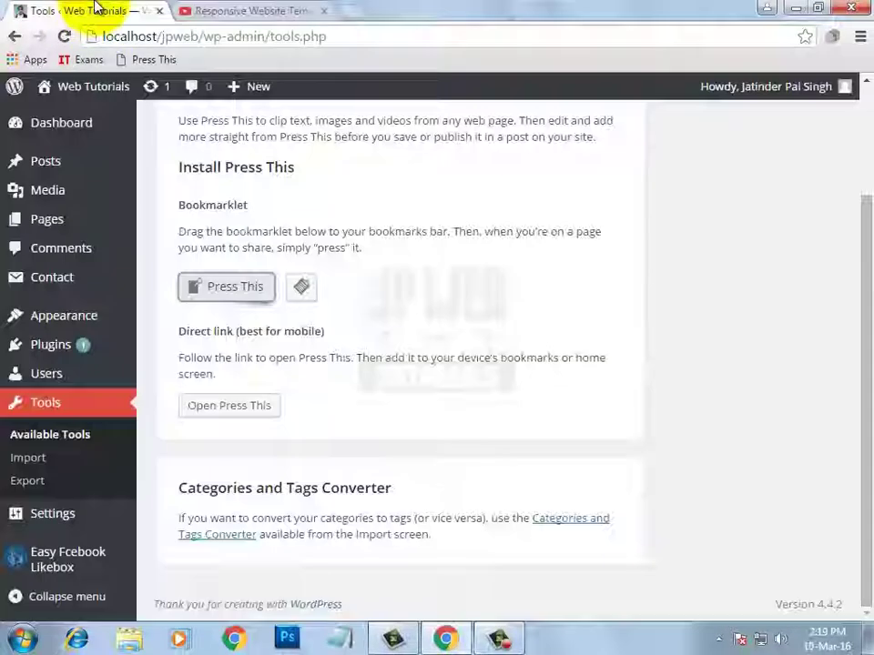
Open the public site in a new tab and go to the Bootstrap video post
{"action": "mouse_move", "coordinate": [113, 87]}
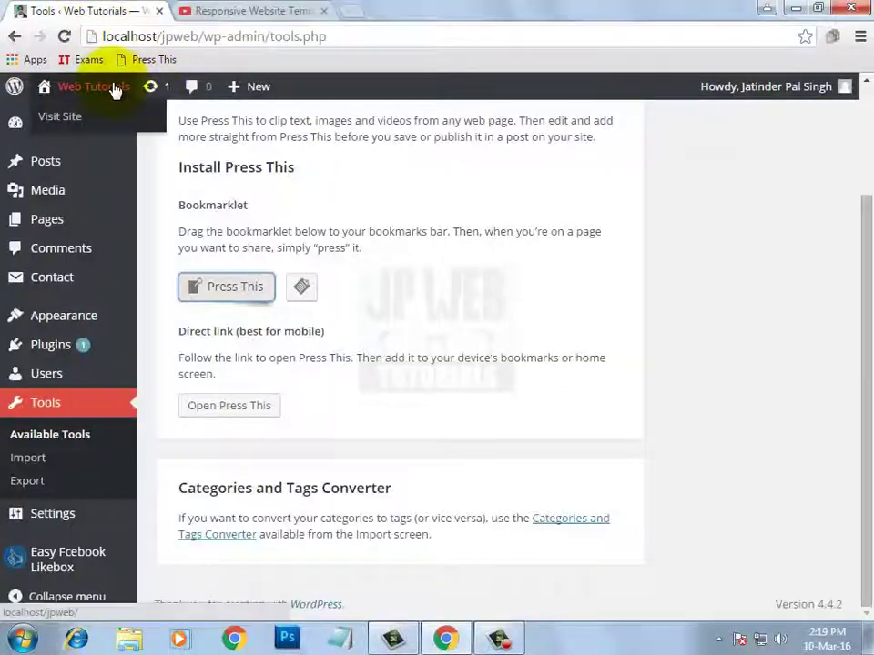
{"action": "right_click", "coordinate": [68, 124]}
{"action": "left_click", "coordinate": [91, 129]}
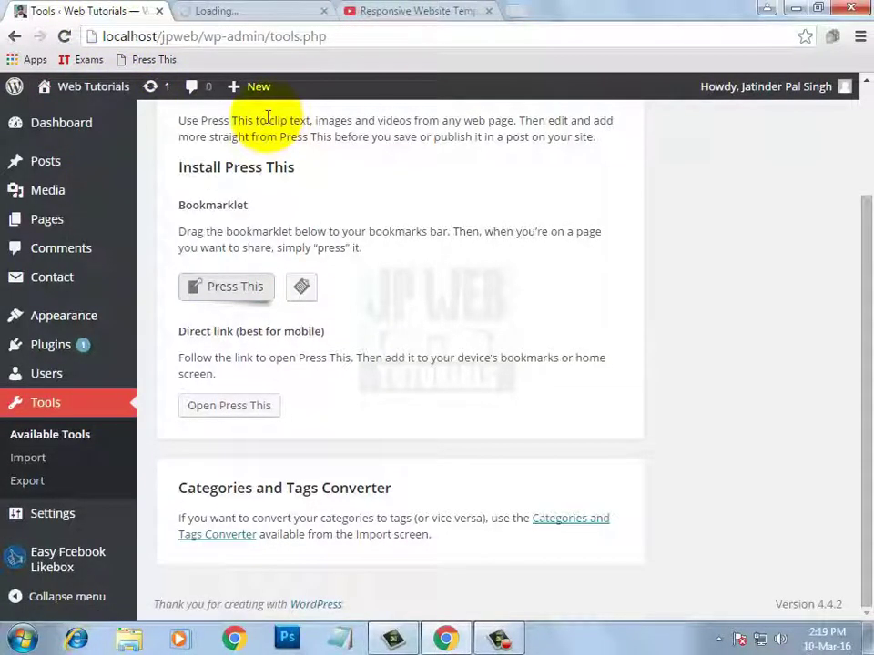
{"action": "left_click", "coordinate": [254, 10]}
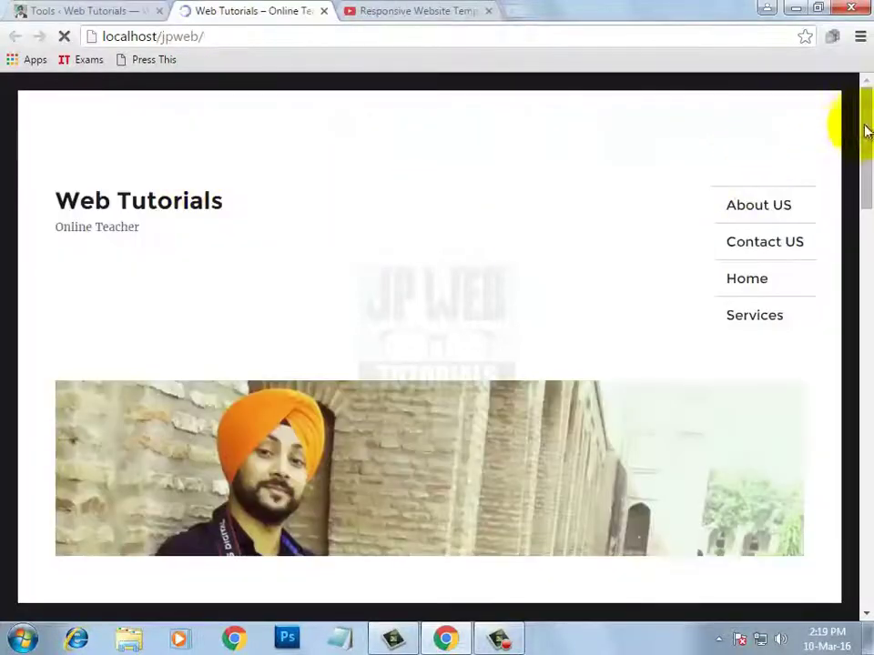
{"action": "left_click_drag", "start_coordinate": [866, 130], "coordinate": [872, 237]}
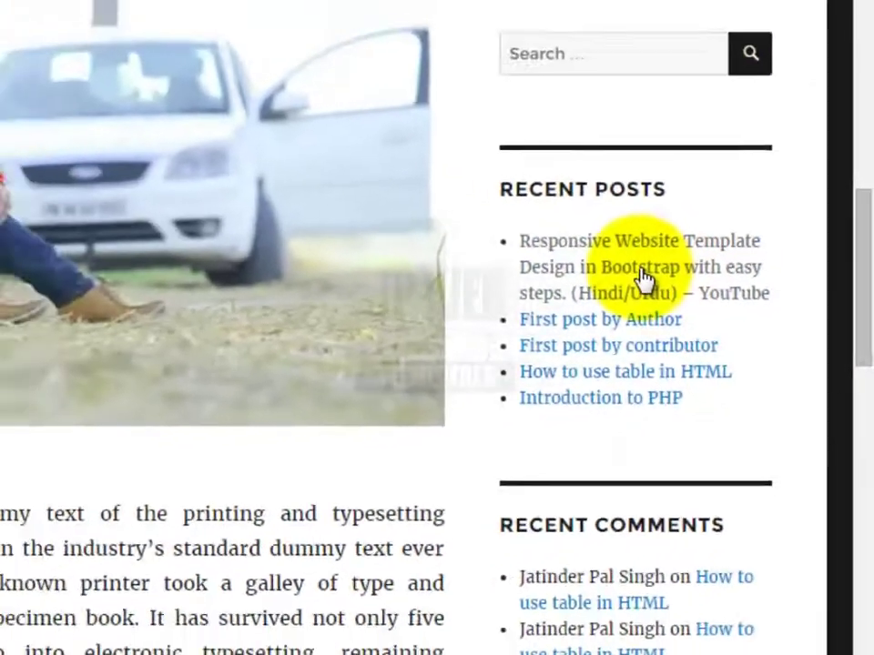
{"action": "left_click", "coordinate": [579, 247]}
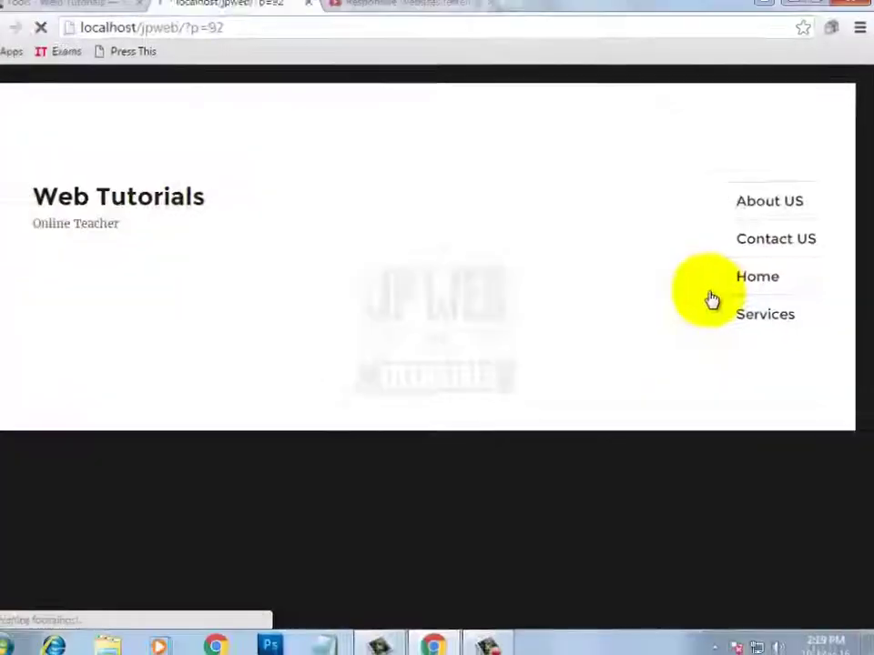
Play the post's embedded YouTube video full screen, then exit full screen
{"action": "left_click_drag", "start_coordinate": [864, 133], "coordinate": [860, 218]}
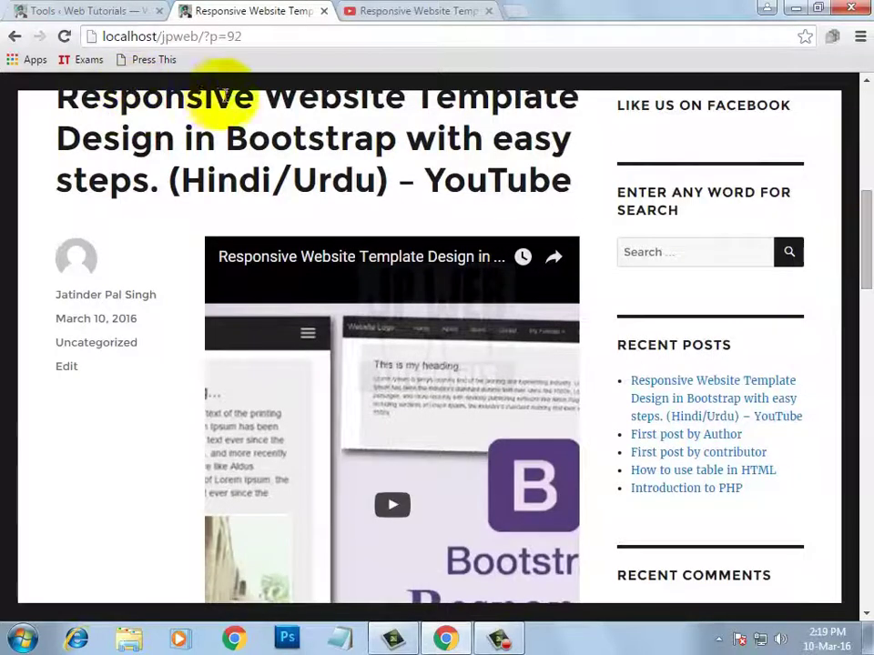
{"action": "scroll", "coordinate": [250, 184], "scroll_direction": "up", "scroll_amount": 2}
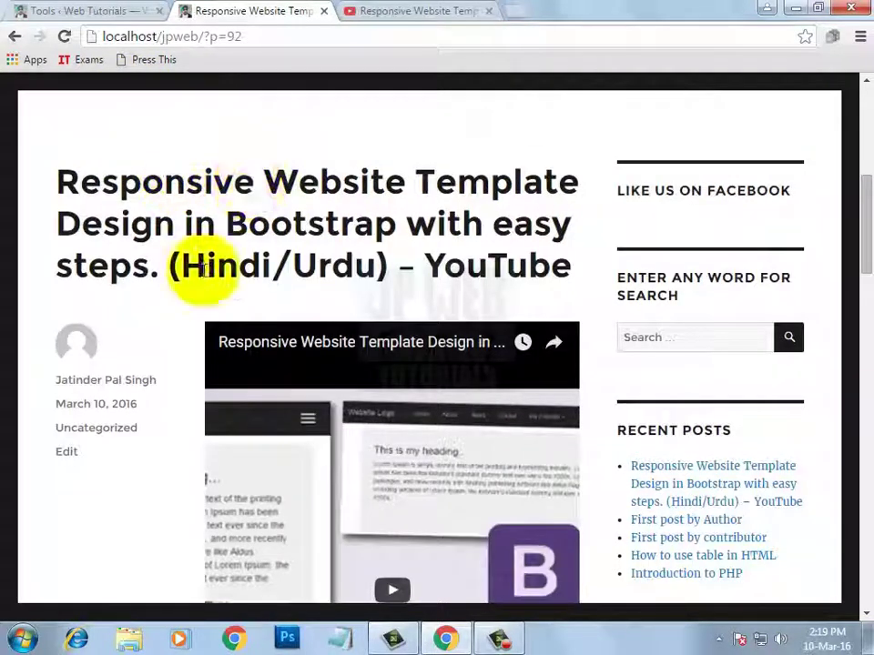
{"action": "scroll", "coordinate": [398, 309], "scroll_direction": "down", "scroll_amount": 3}
{"action": "left_click", "coordinate": [398, 310]}
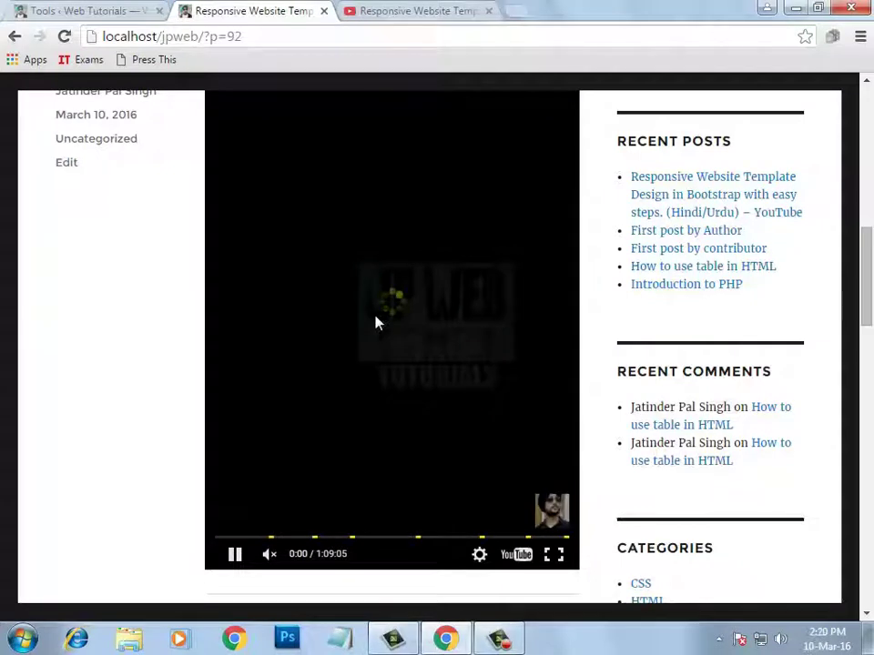
{"action": "left_click", "coordinate": [553, 554]}
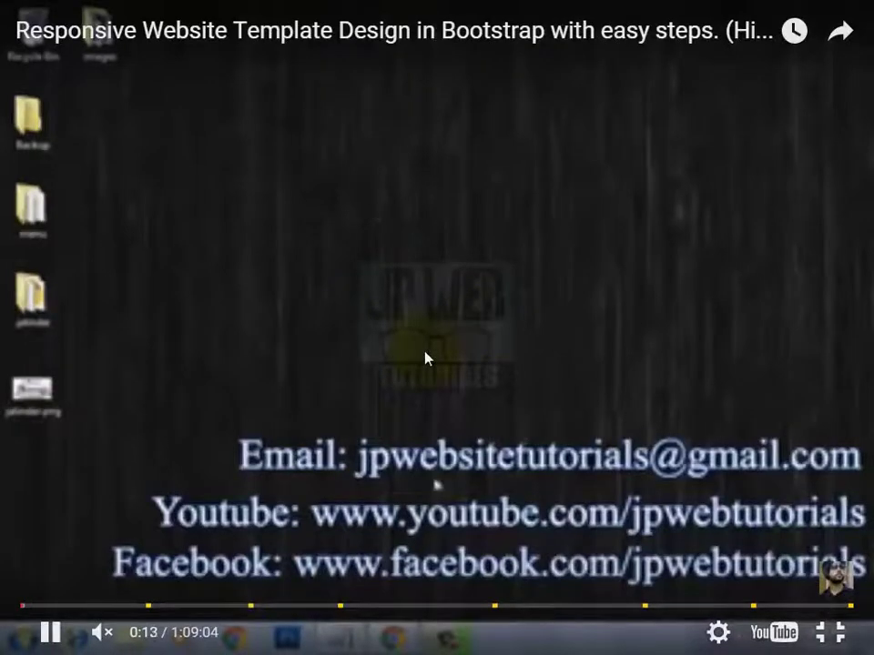
{"action": "key", "text": "Escape"}
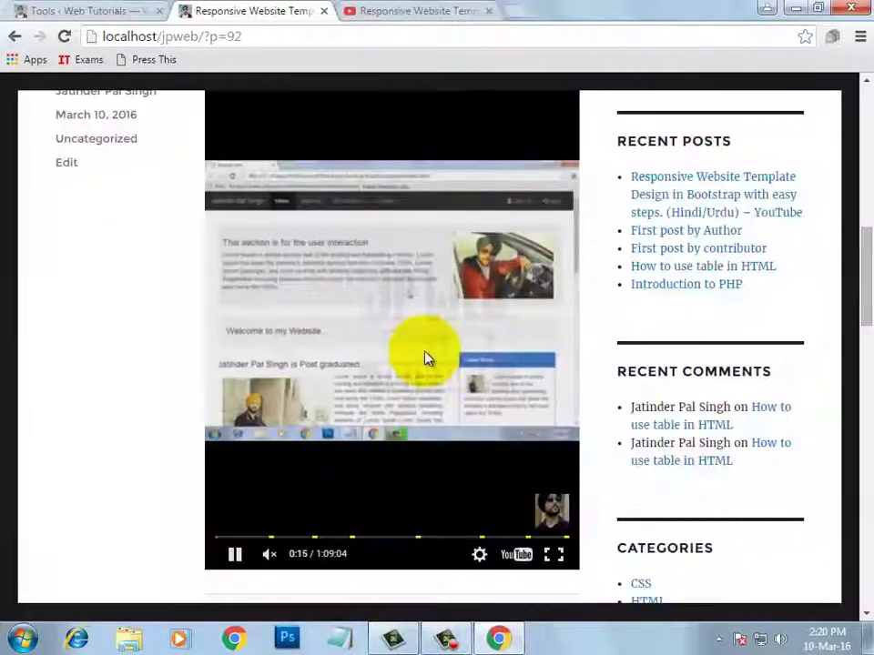
Close the YouTube tab and return to the WordPress Tools page
{"action": "left_click", "coordinate": [480, 18]}
{"action": "left_click", "coordinate": [489, 11]}
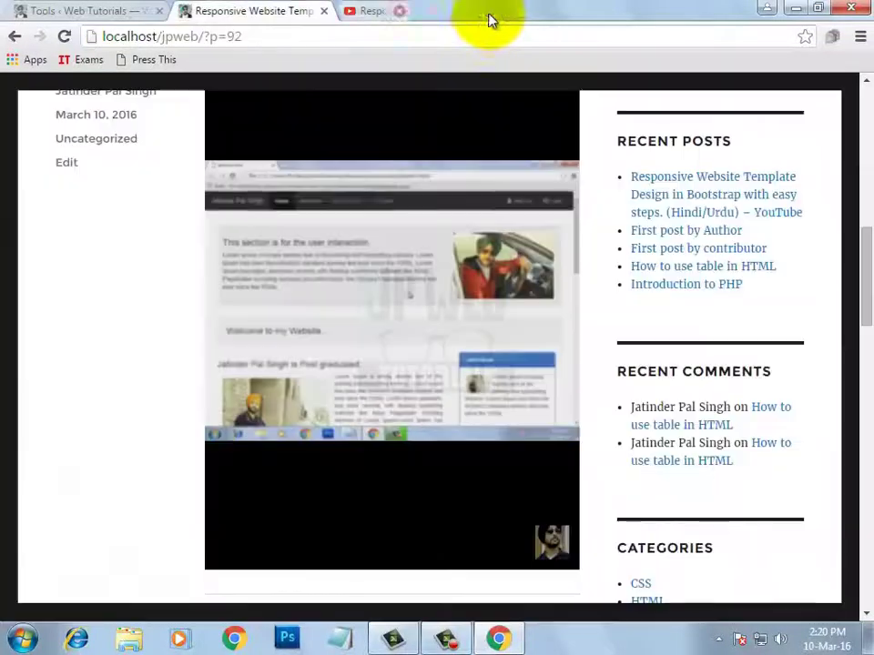
{"action": "left_click", "coordinate": [100, 11]}
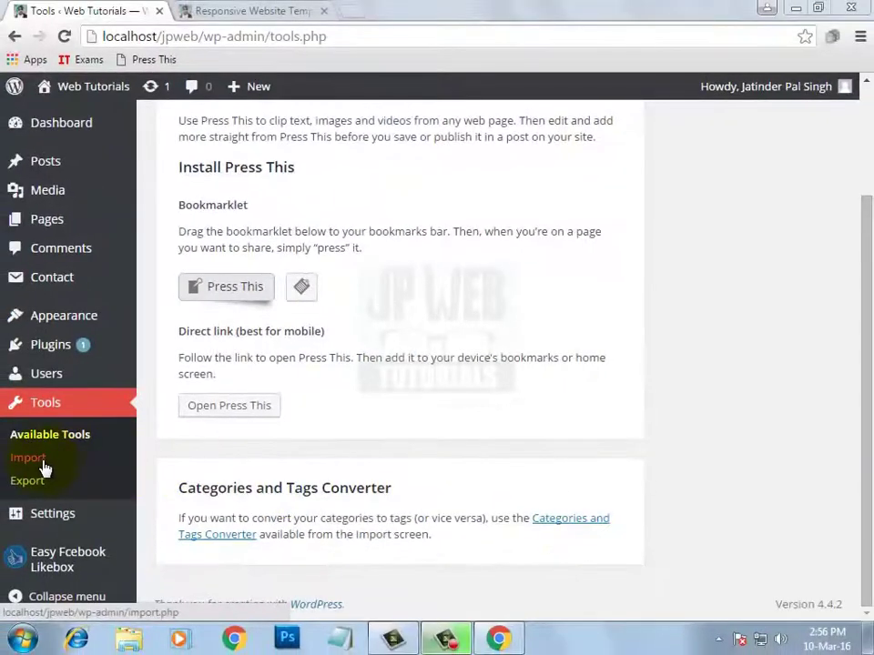
Install the Categories to Tags Converter 0.5 plugin from the Import page's plugin details
{"action": "left_click", "coordinate": [43, 467]}
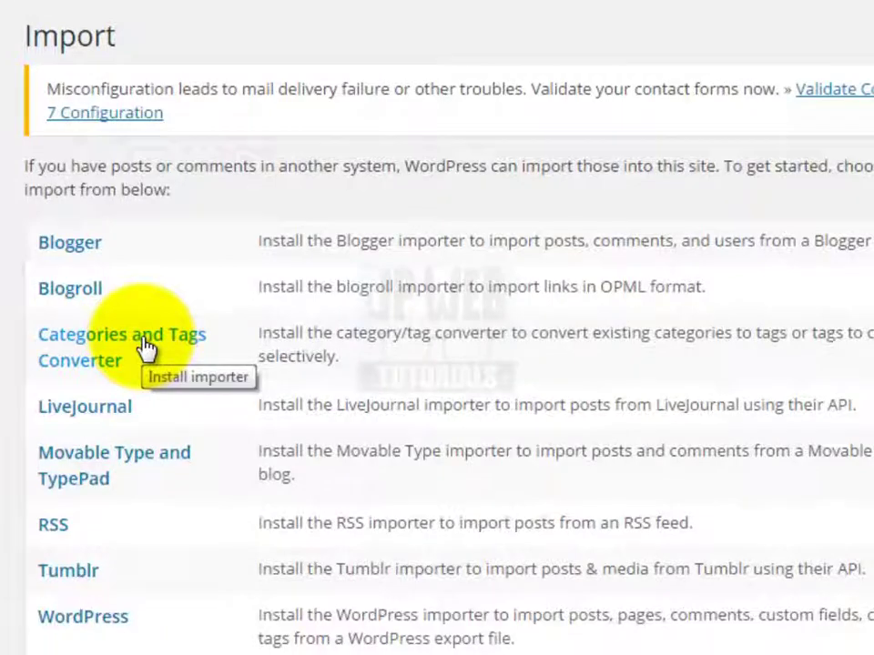
{"action": "left_click", "coordinate": [146, 349]}
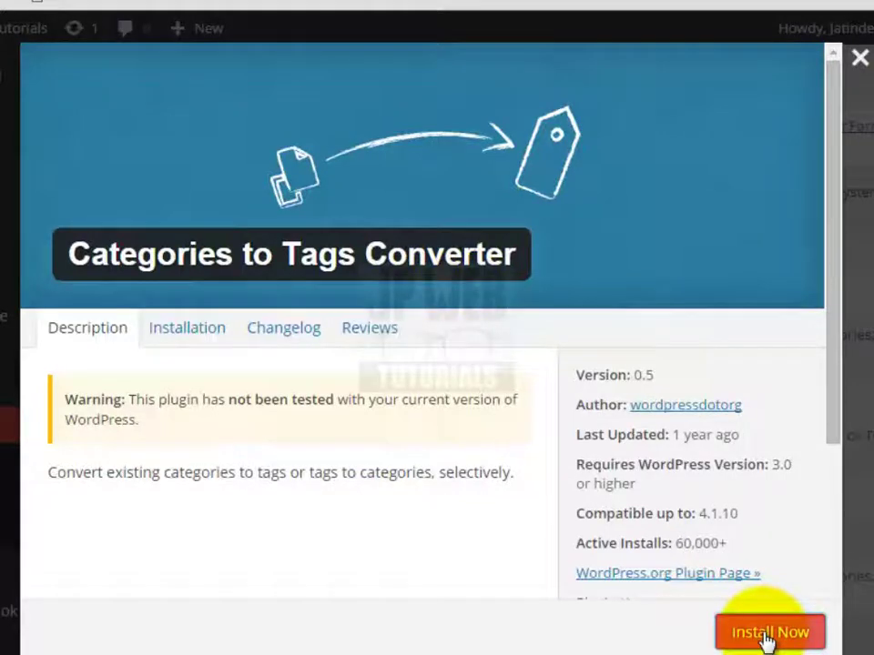
{"action": "left_click", "coordinate": [767, 633]}
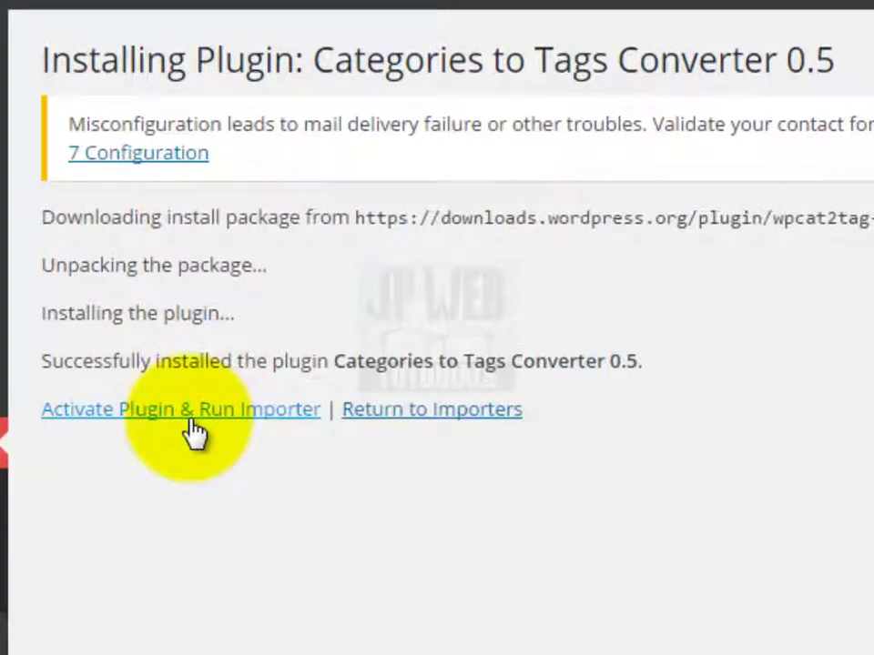
Activate the converter and select the CSS, HTML and then all categories for conversion
{"action": "left_click", "coordinate": [193, 424]}
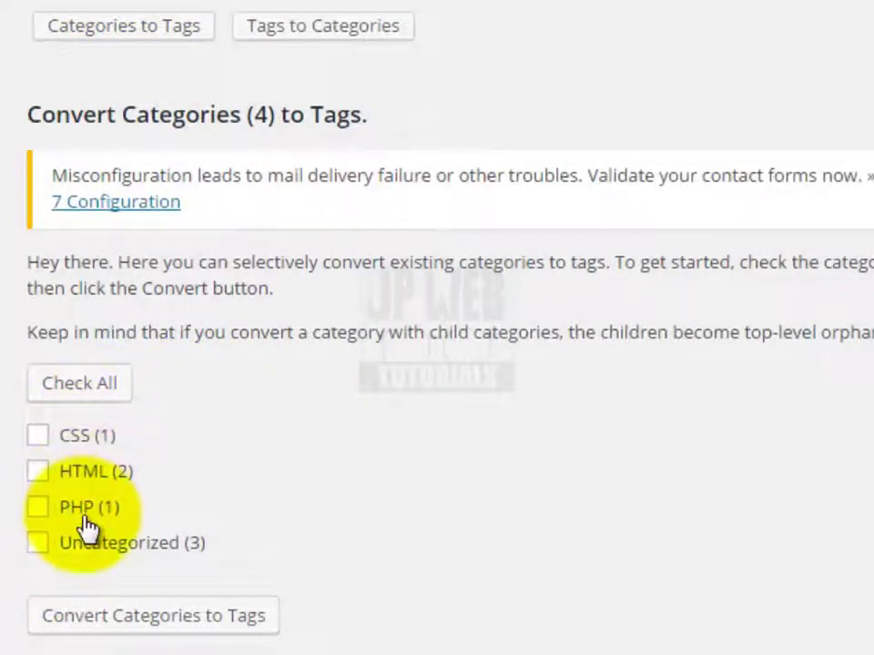
{"action": "left_click", "coordinate": [37, 437]}
{"action": "left_click", "coordinate": [38, 473]}
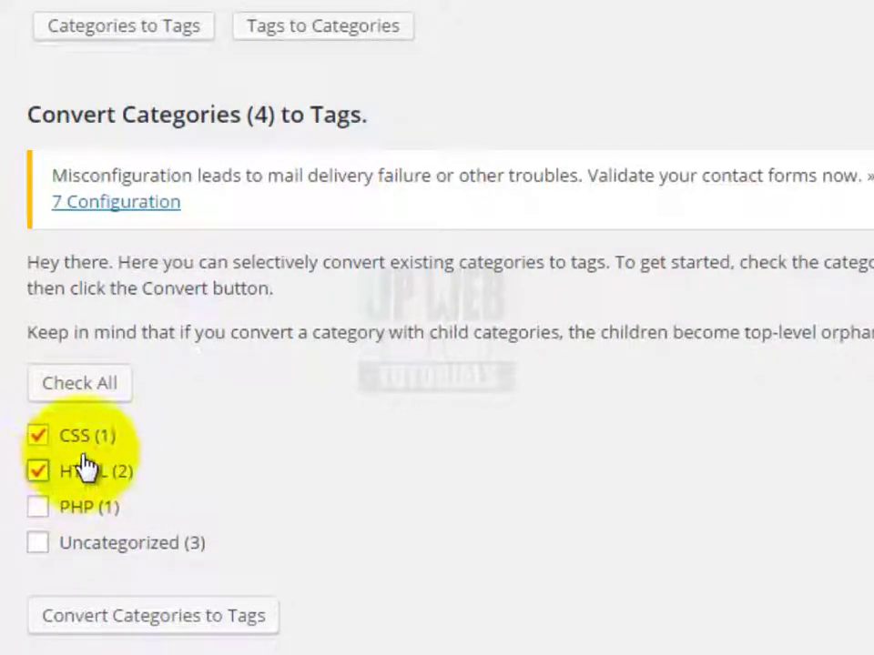
{"action": "left_click", "coordinate": [102, 393]}
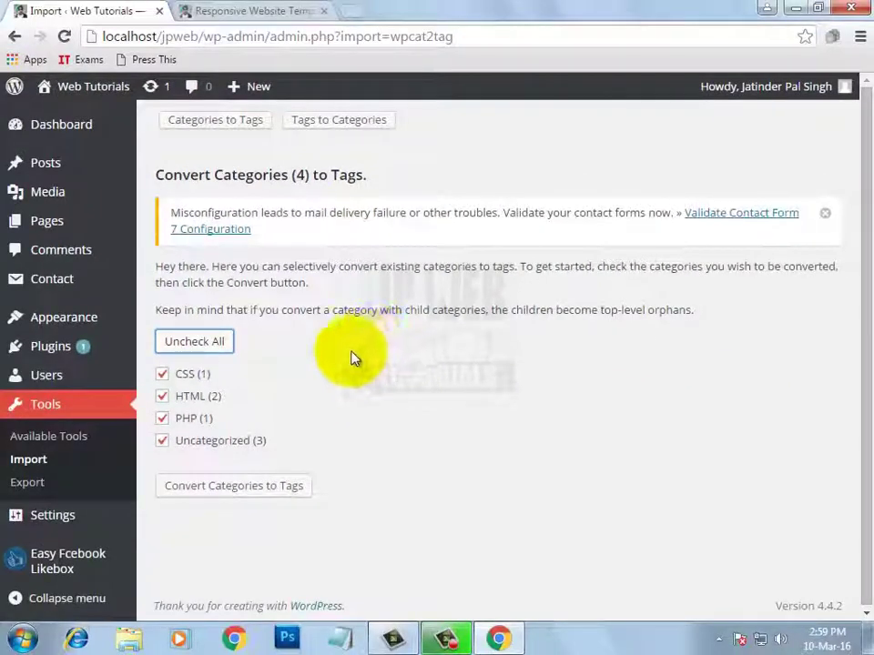
Go back to the Tools page and scroll to the Categories and Tags Converter section
{"action": "left_click", "coordinate": [76, 436]}
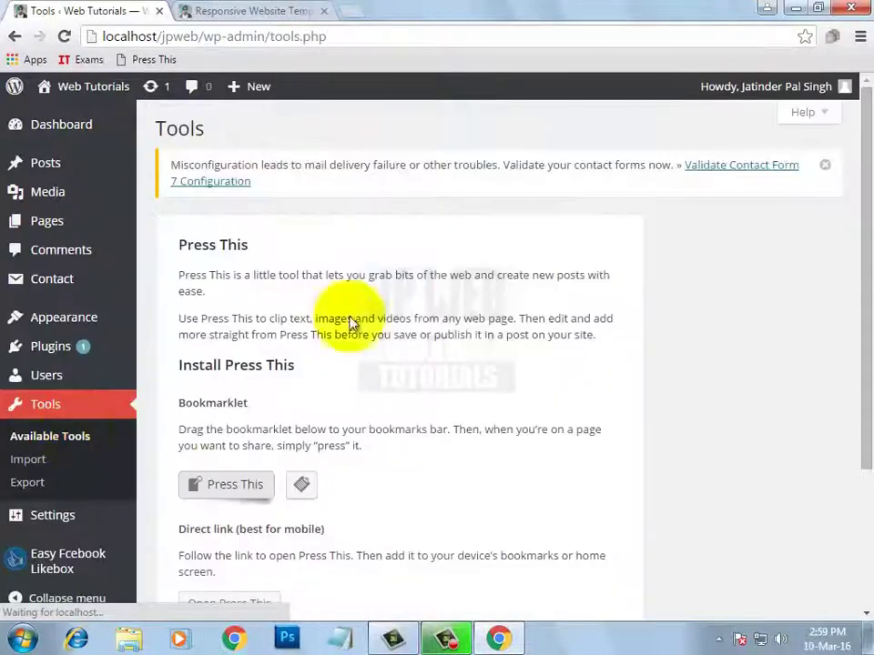
{"action": "left_click_drag", "start_coordinate": [860, 152], "coordinate": [866, 255]}
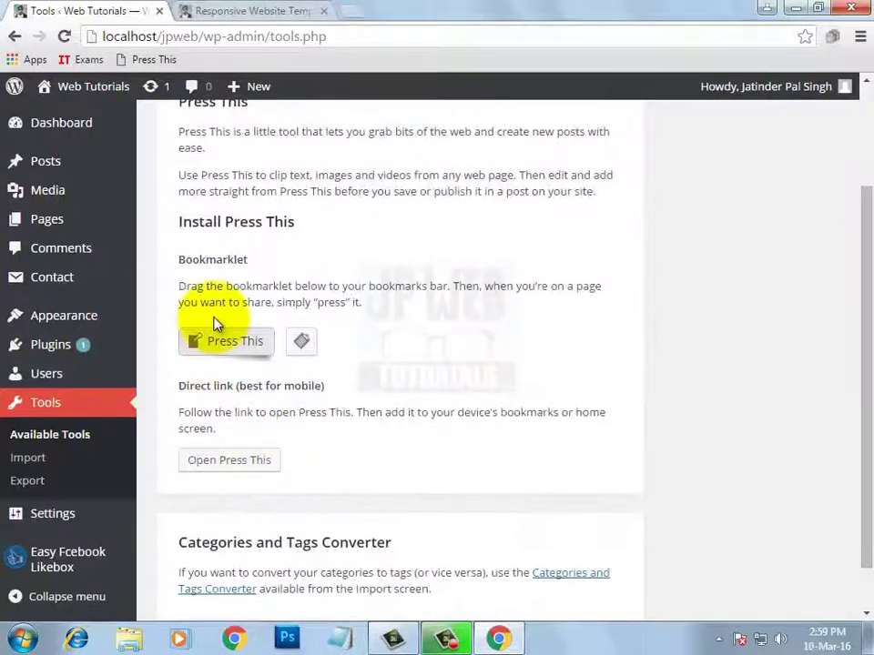
{"action": "scroll", "coordinate": [173, 524], "scroll_direction": "down", "scroll_amount": 2}
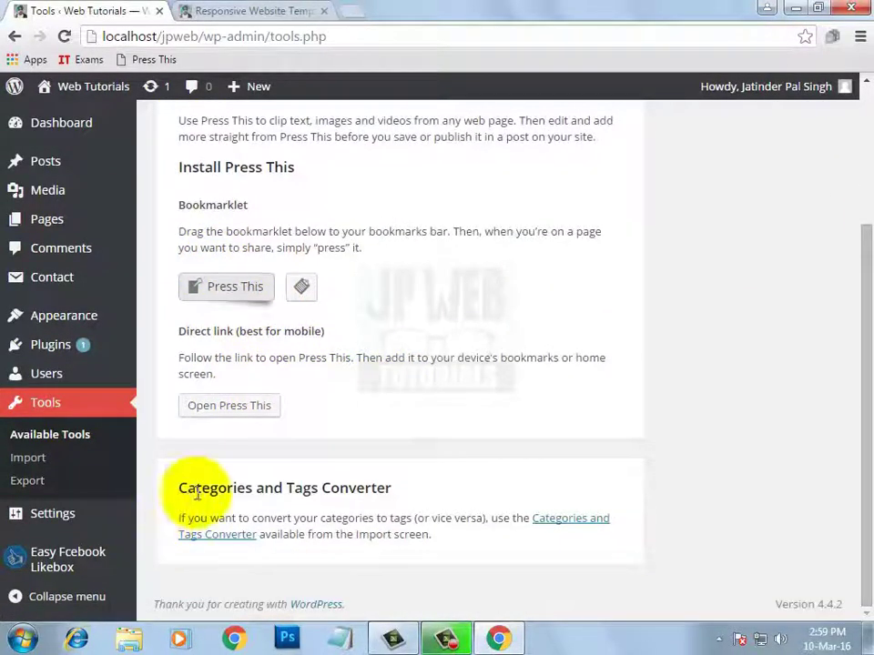
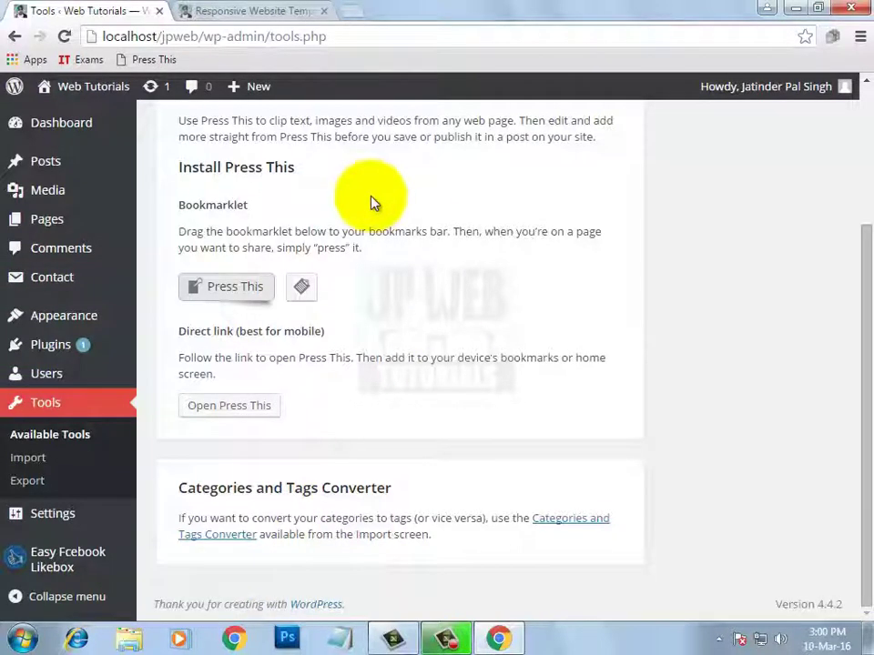
Go to Tools > Import on the Web Tutorials site to see the available importers
{"action": "left_click", "coordinate": [39, 465]}
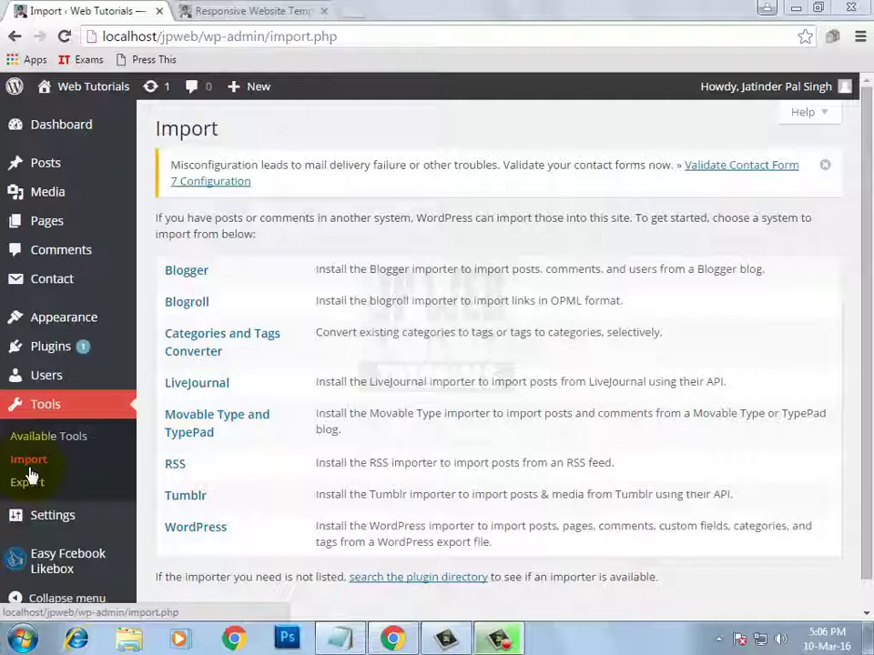
In a private window, log in to localhost/jatinder/wp-admin with the site's username and password
{"action": "key", "text": "ctrl+shift+n"}
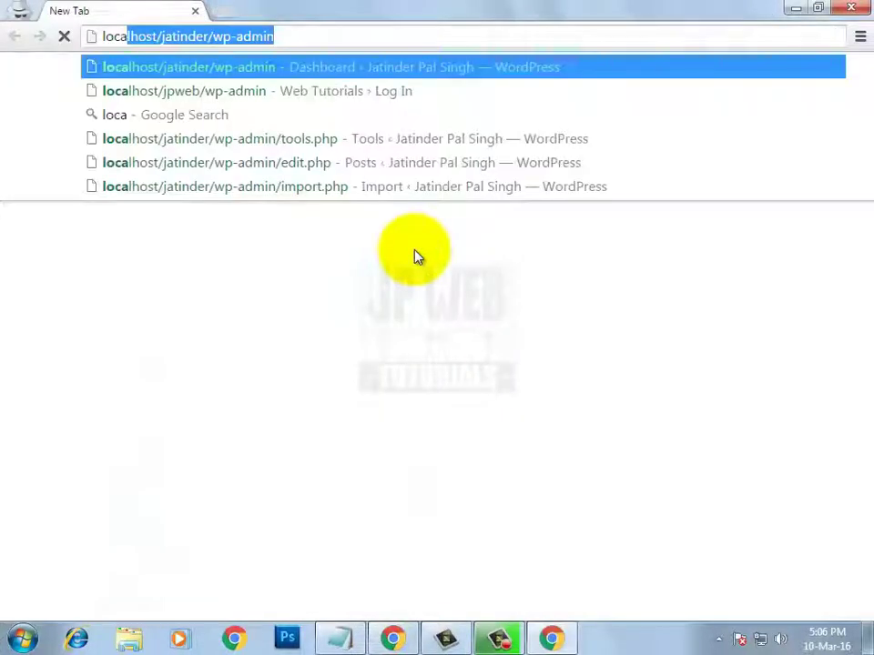
{"action": "key", "text": "End"}
{"action": "key", "text": "Return"}
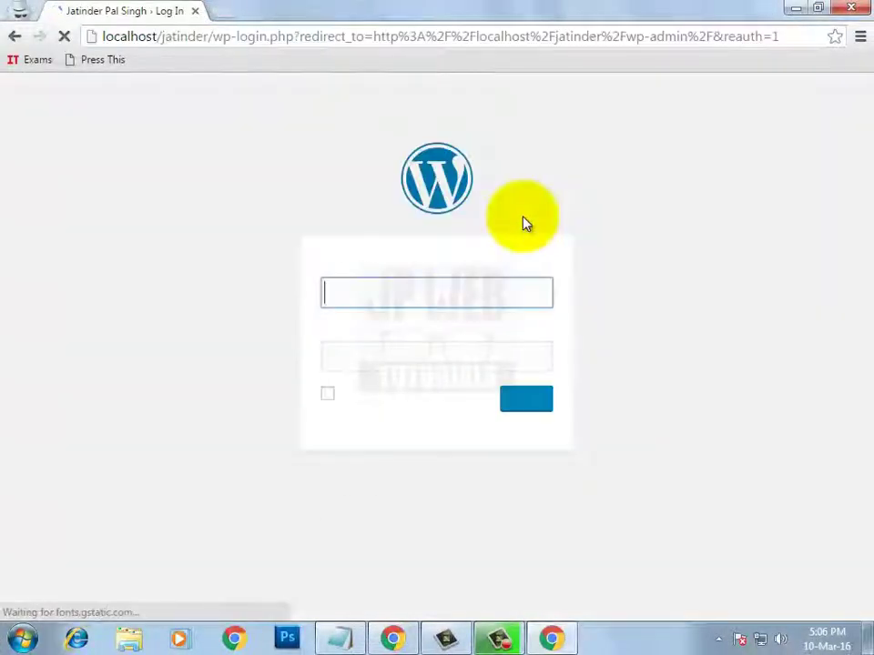
{"action": "key", "text": "Tab"}
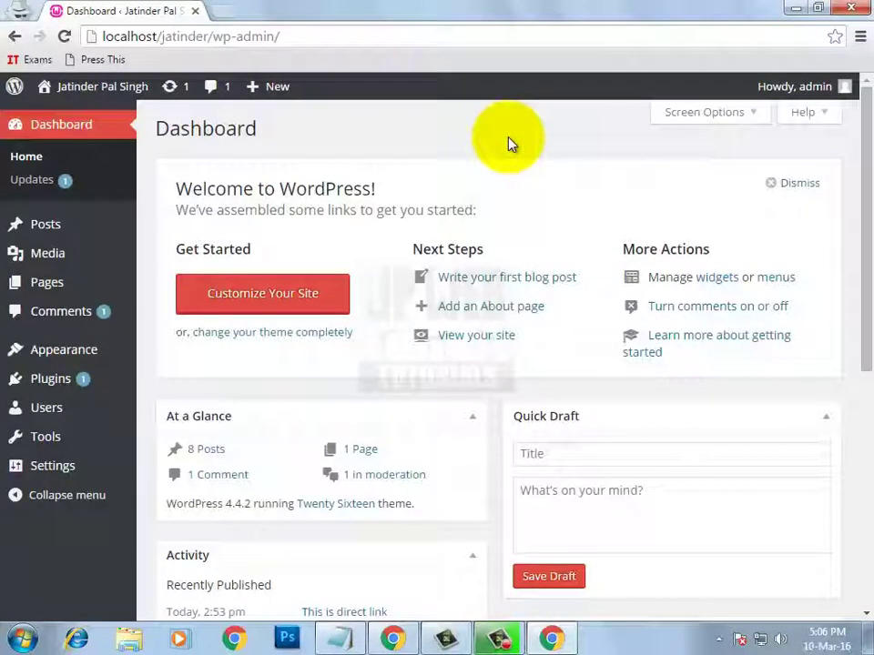
{"action": "mouse_move", "coordinate": [72, 446]}
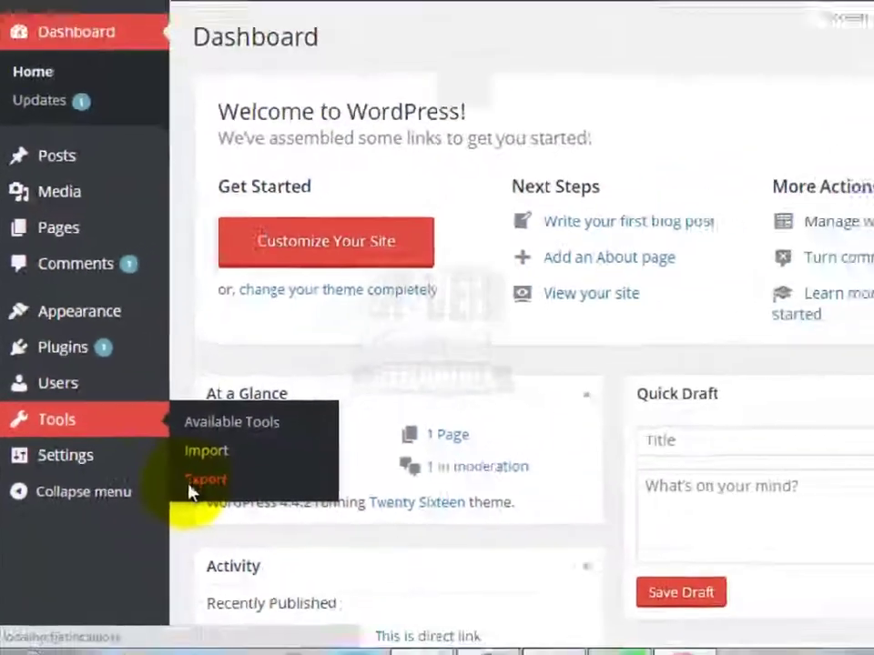
From Tools > Export, choose Posts only and download the 36.1 KB XML export file
{"action": "left_click", "coordinate": [191, 484]}
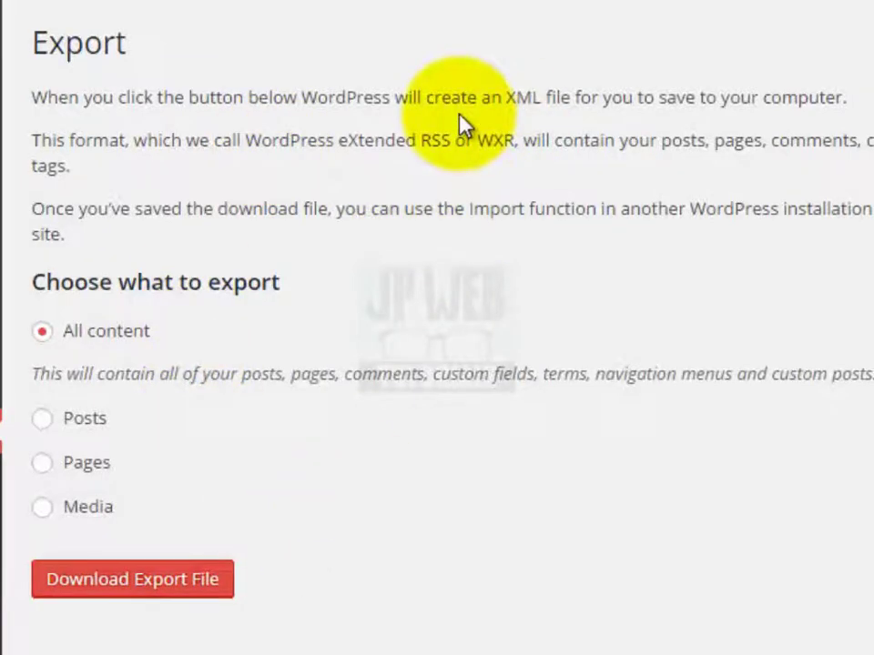
{"action": "left_click", "coordinate": [40, 391]}
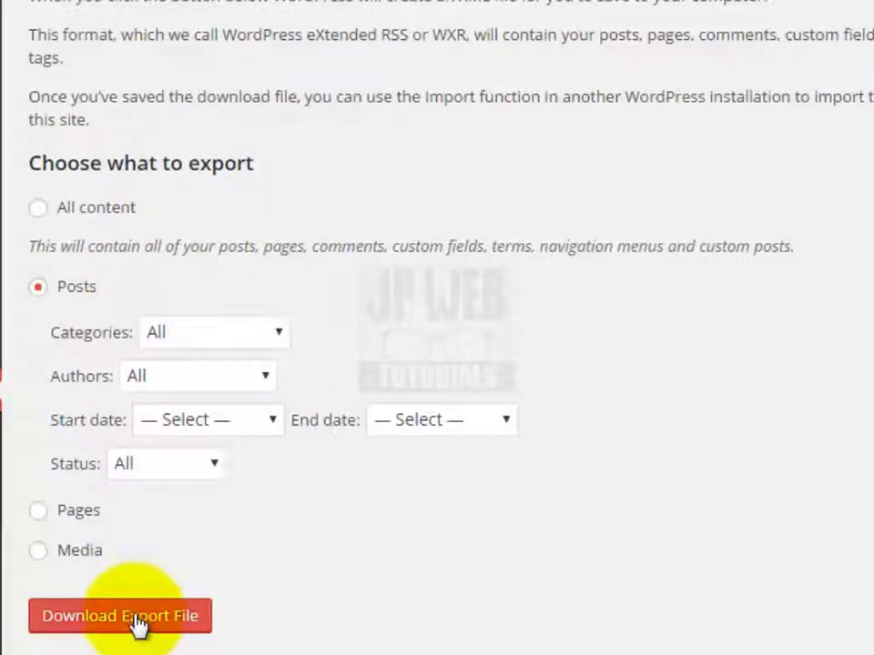
{"action": "left_click", "coordinate": [137, 625]}
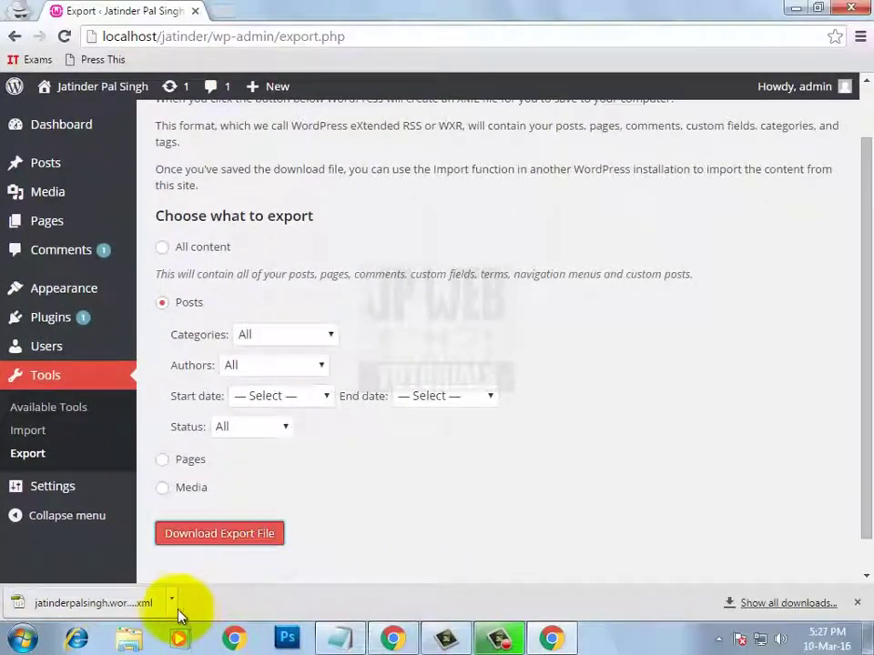
{"action": "left_click", "coordinate": [186, 601]}
Locate the downloaded XML file in Downloads, then return to the Web Tutorials window
{"action": "left_click", "coordinate": [244, 546]}
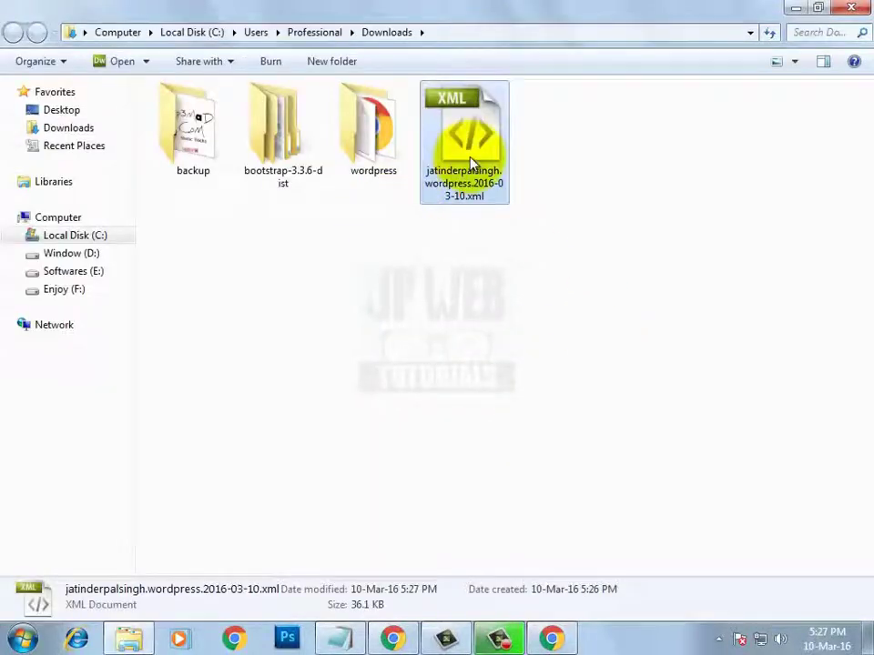
{"action": "left_click", "coordinate": [392, 637]}
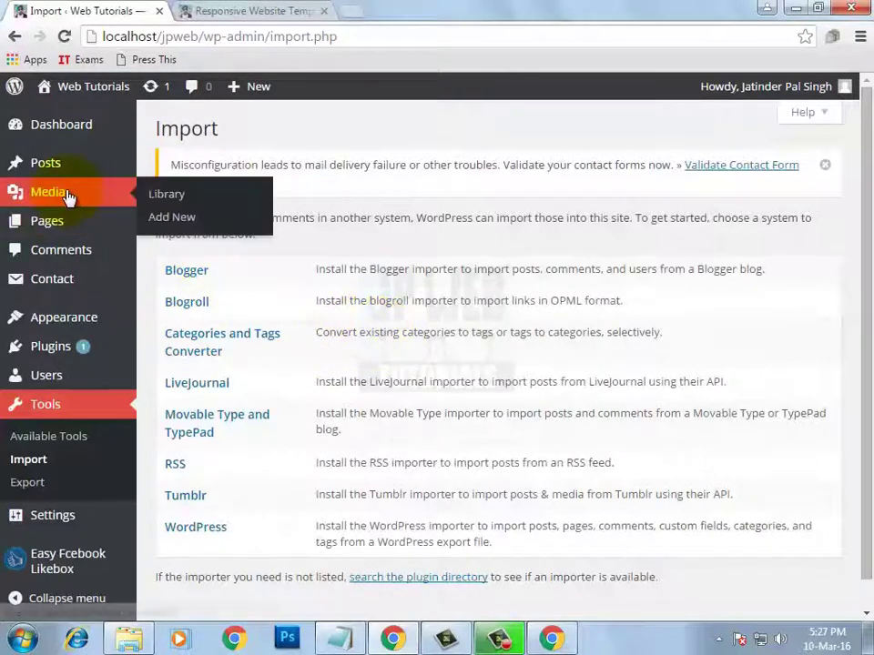
View the Web Tutorials site's All Posts list of 7 posts
{"action": "mouse_move", "coordinate": [68, 169]}
{"action": "left_click", "coordinate": [177, 168]}
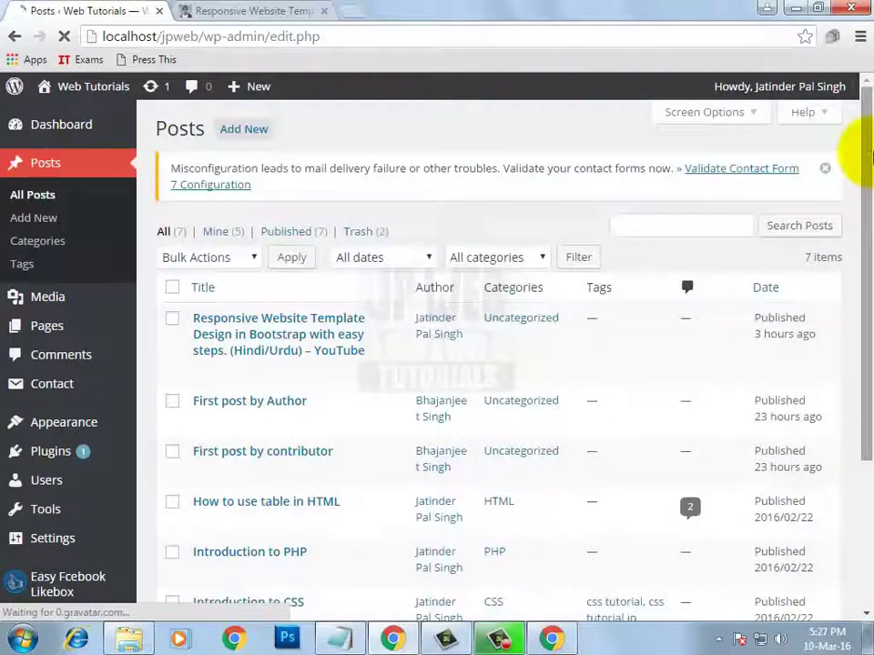
{"action": "left_click_drag", "start_coordinate": [869, 157], "coordinate": [859, 265]}
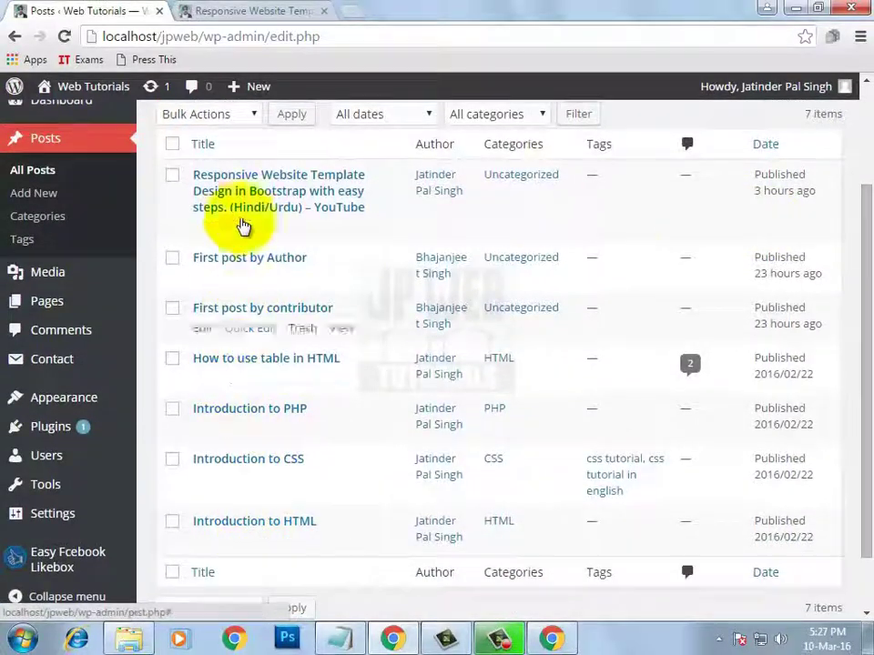
Check the second site's 8 posts, then return to the Web Tutorials window
{"action": "left_click", "coordinate": [552, 638]}
{"action": "mouse_move", "coordinate": [61, 169]}
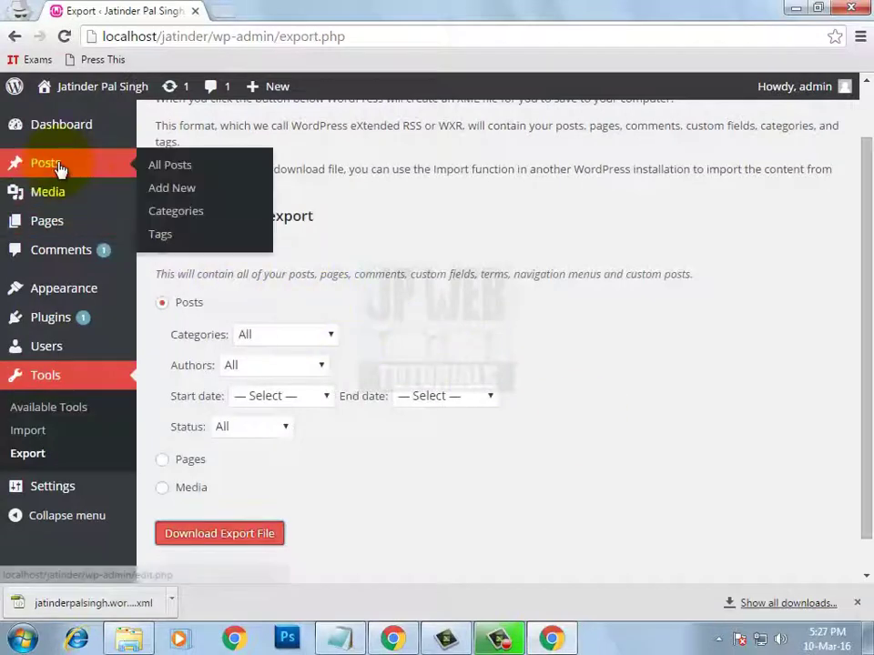
{"action": "left_click", "coordinate": [166, 167]}
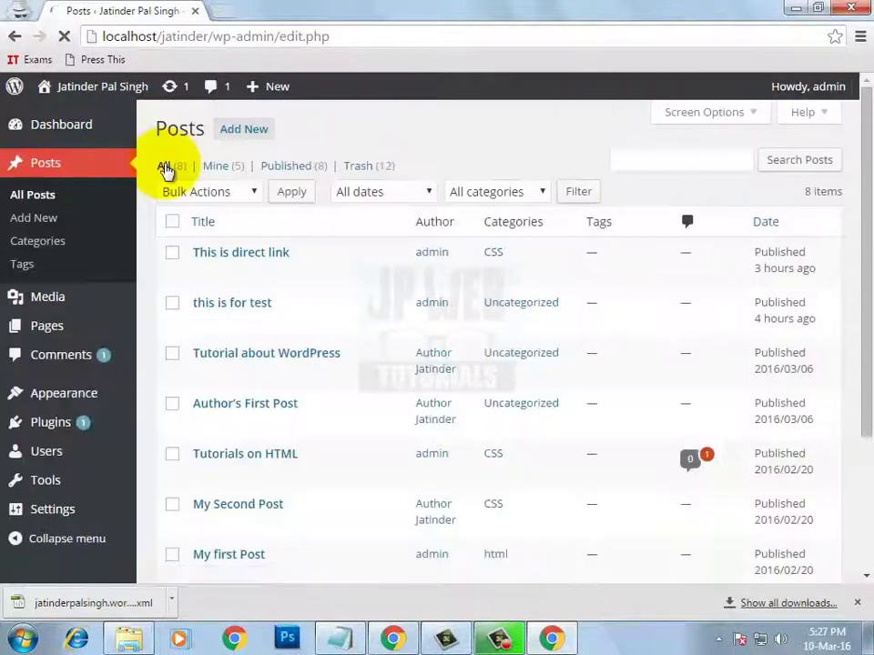
{"action": "left_click_drag", "start_coordinate": [865, 185], "coordinate": [869, 241]}
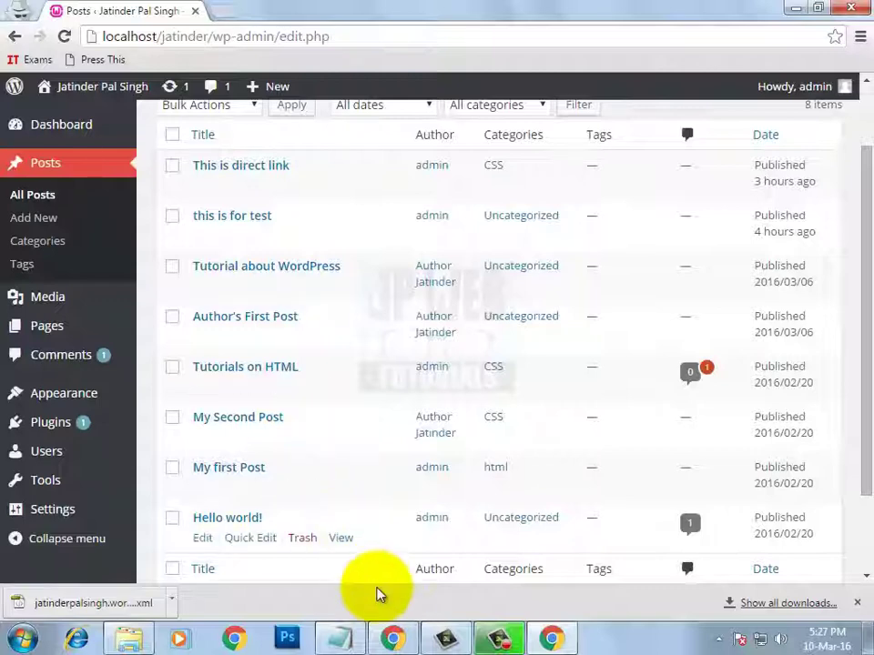
{"action": "left_click", "coordinate": [393, 637]}
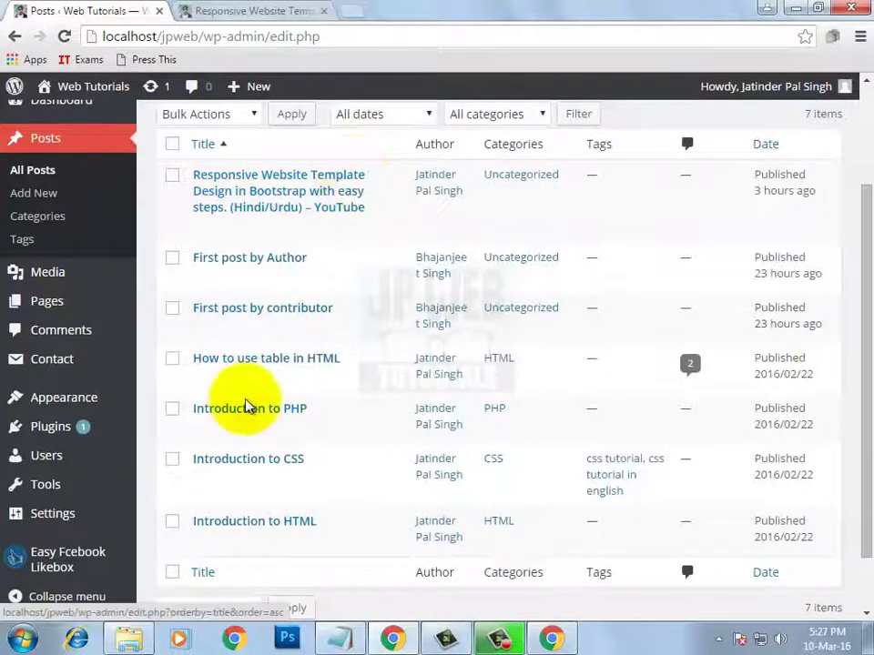
{"action": "mouse_move", "coordinate": [72, 493]}
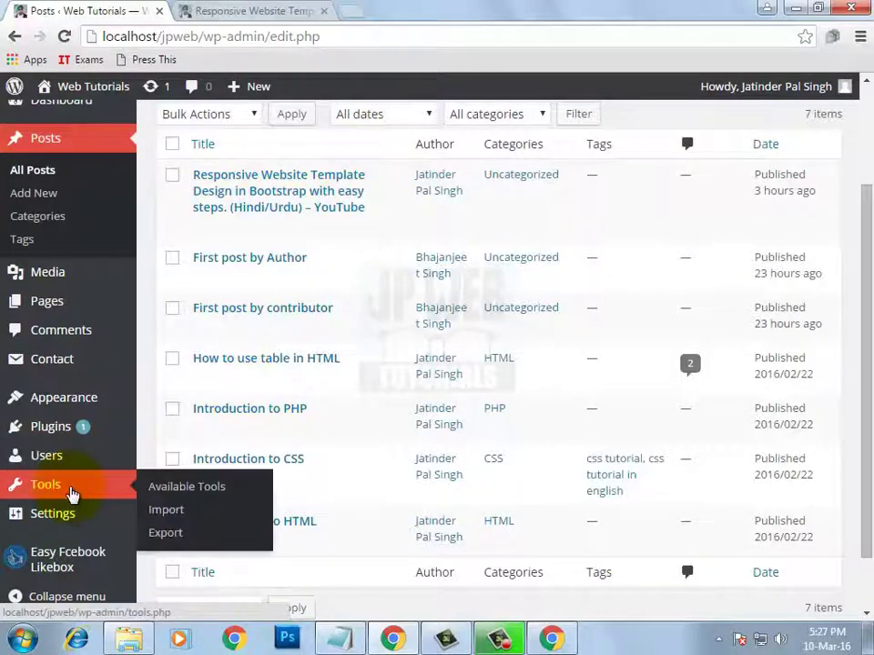
Install WordPress Importer 0.6.1 from the Import page, then activate it and run the importer
{"action": "left_click", "coordinate": [165, 512]}
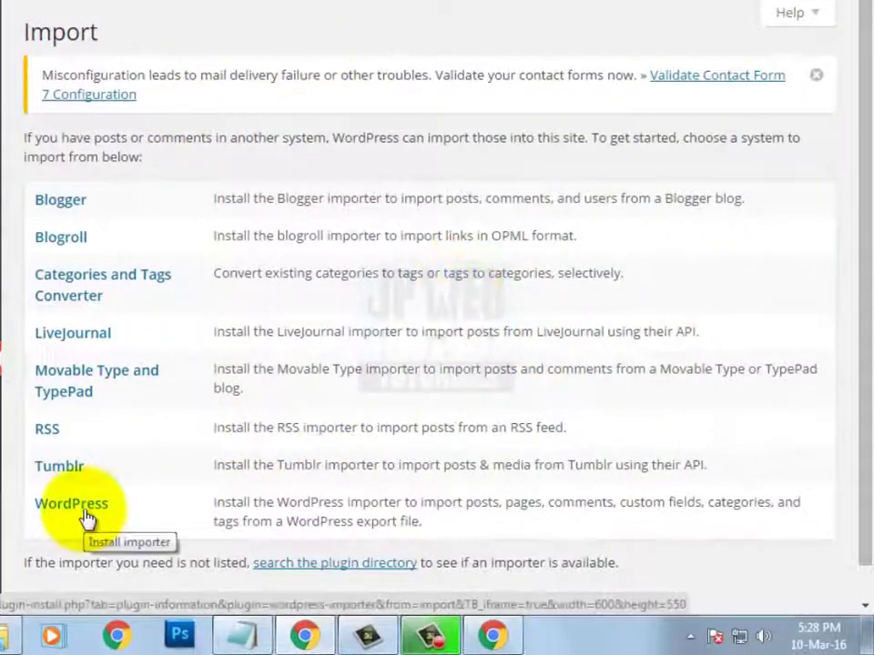
{"action": "left_click", "coordinate": [87, 518]}
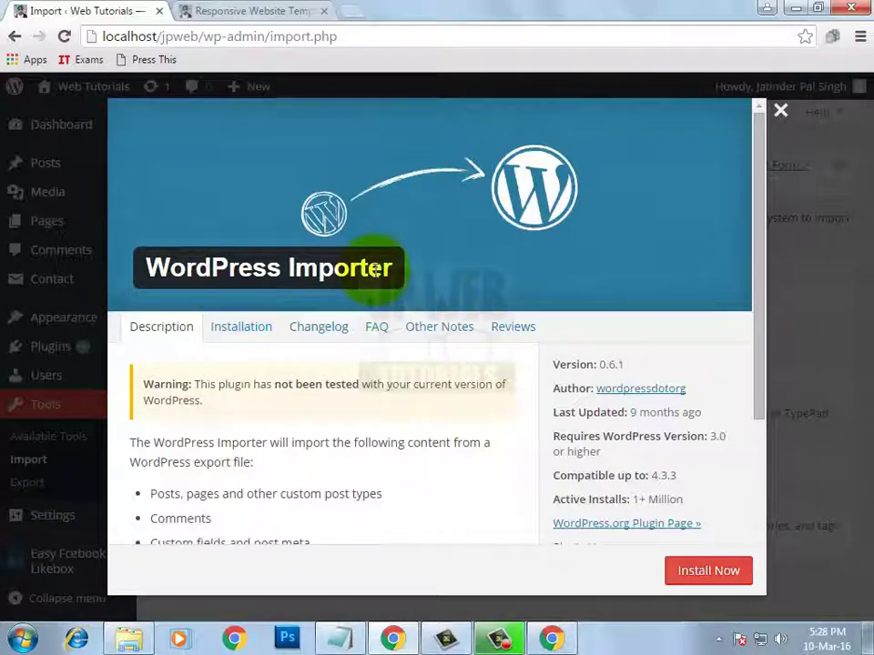
{"action": "left_click", "coordinate": [707, 576]}
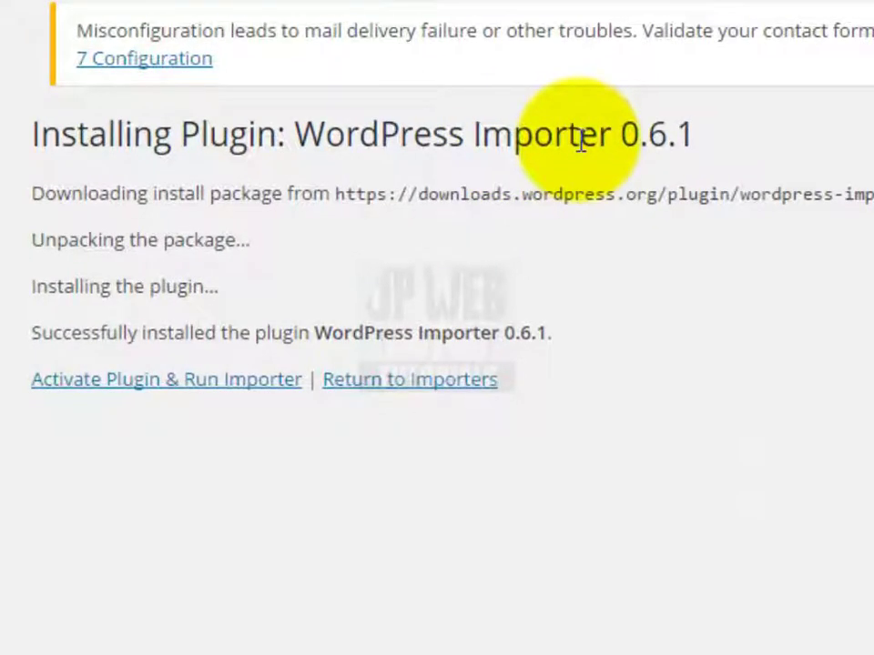
{"action": "left_click", "coordinate": [197, 390]}
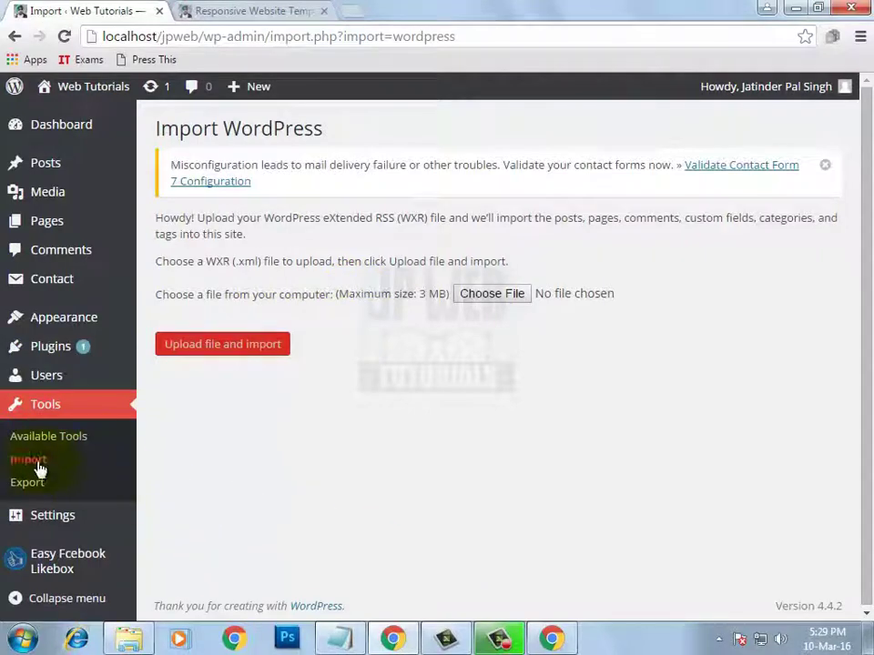
Reopen the WordPress importer and pick the exported 36.1 KB XML file from Downloads
{"action": "left_click", "coordinate": [38, 465]}
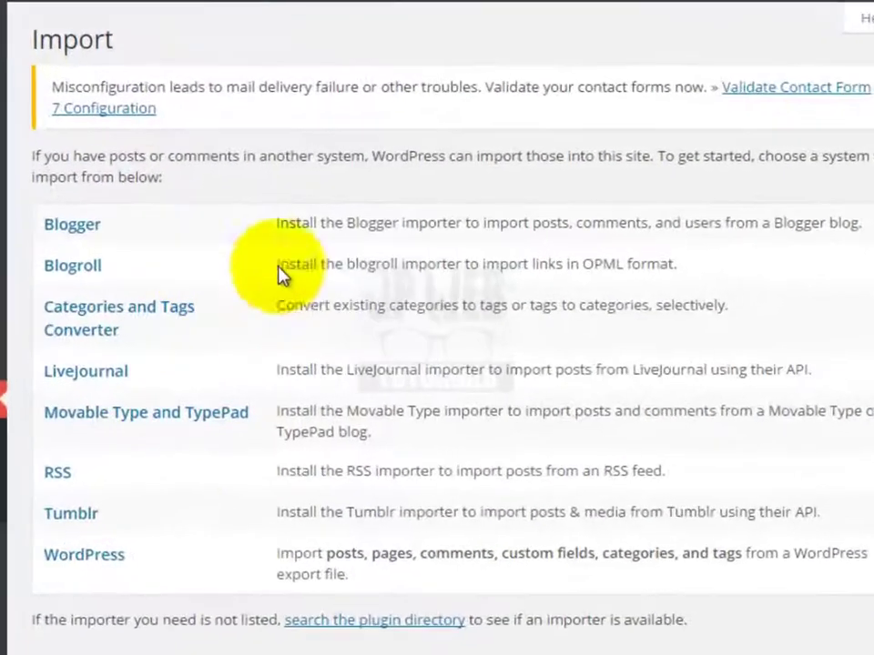
{"action": "left_click", "coordinate": [103, 569]}
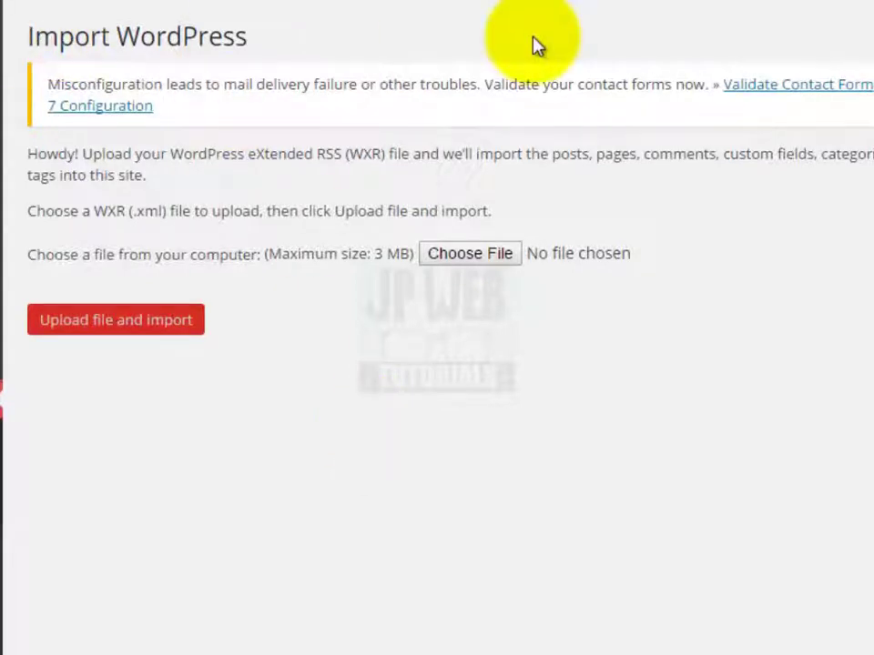
{"action": "left_click", "coordinate": [480, 259]}
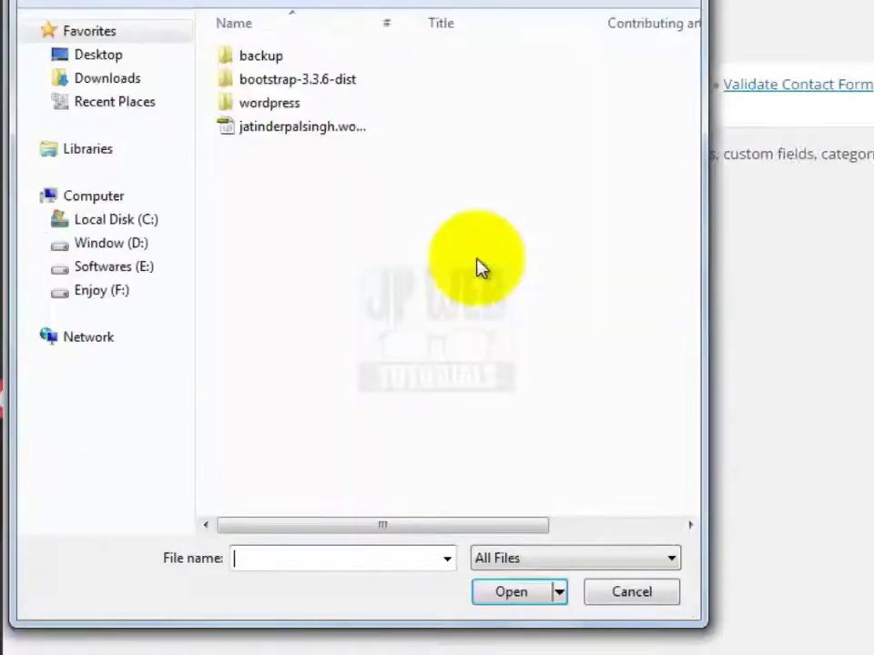
{"action": "left_click", "coordinate": [128, 81]}
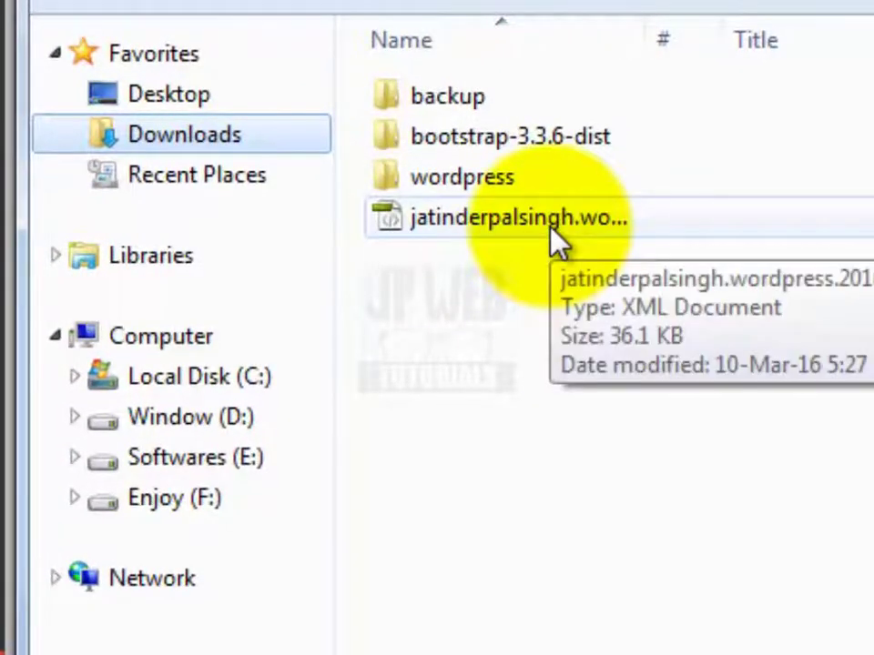
{"action": "double_click", "coordinate": [552, 228]}
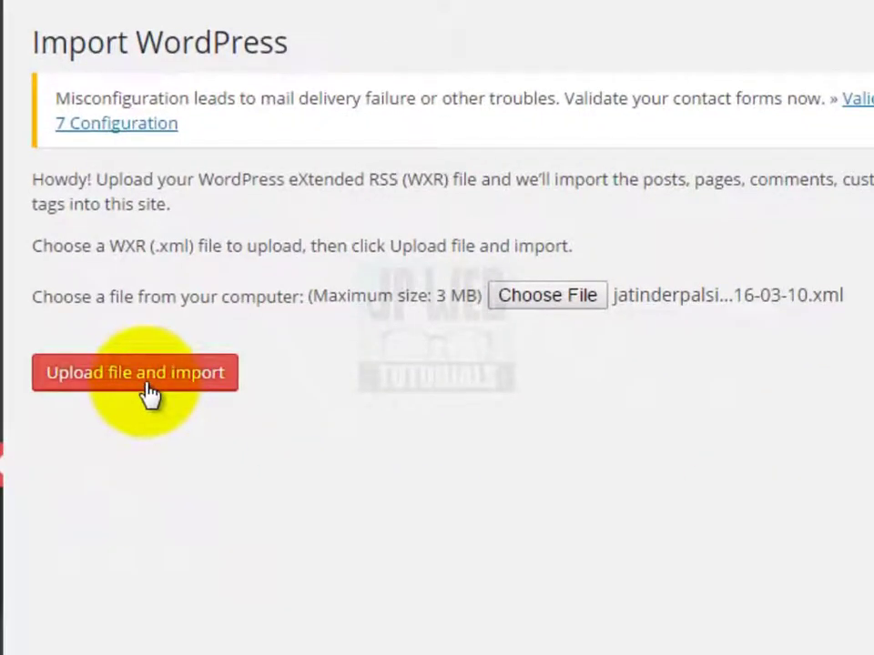
Upload the XML file, leave the author mapping at - Select -, and submit the import
{"action": "left_click", "coordinate": [150, 394]}
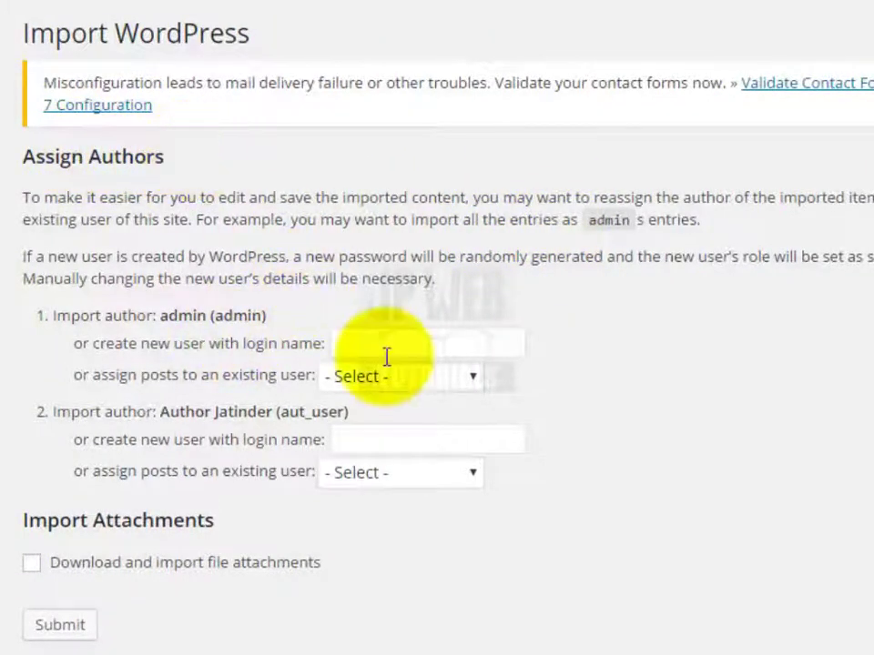
{"action": "left_click", "coordinate": [404, 383]}
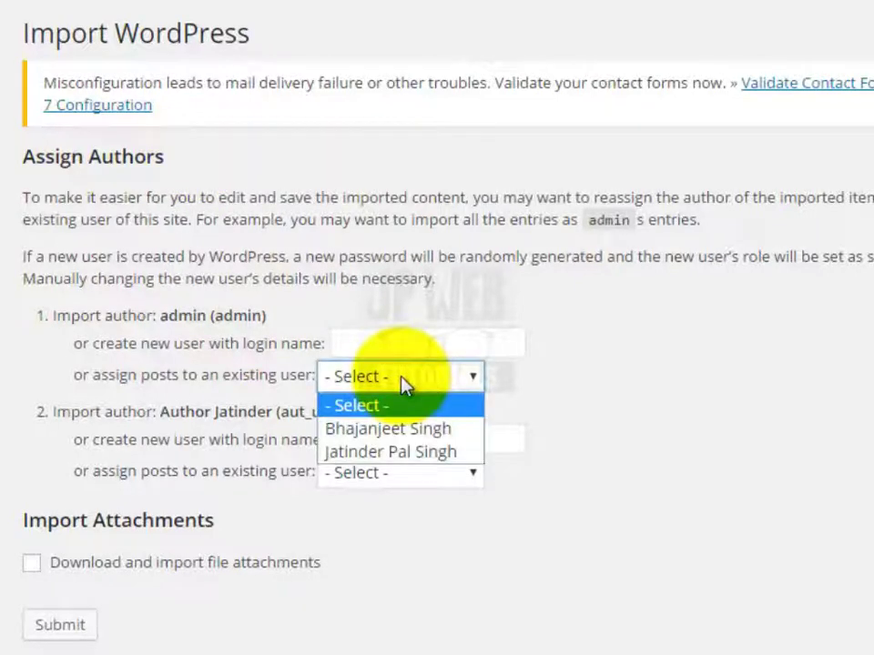
{"action": "left_click", "coordinate": [403, 386]}
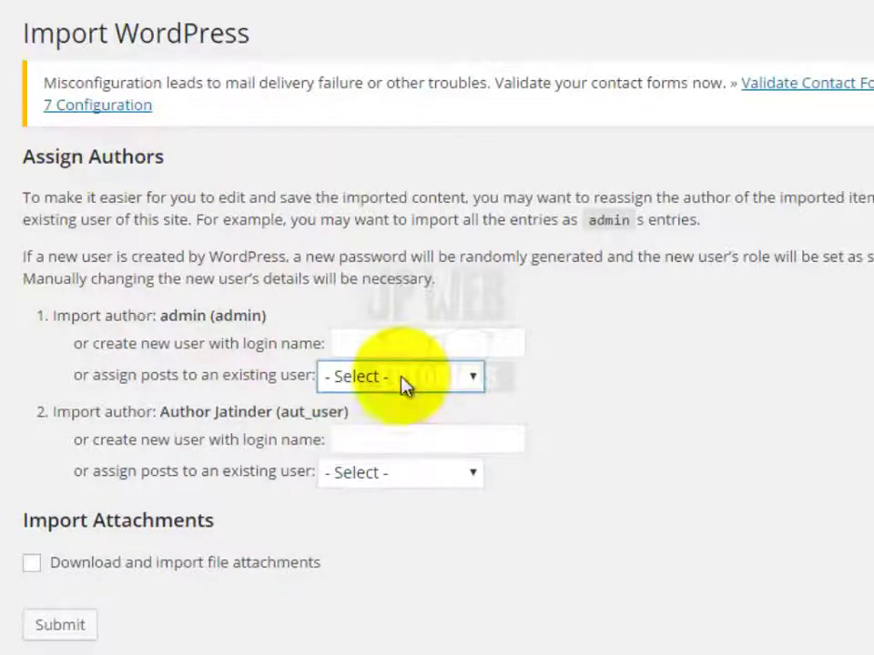
{"action": "left_click", "coordinate": [64, 628]}
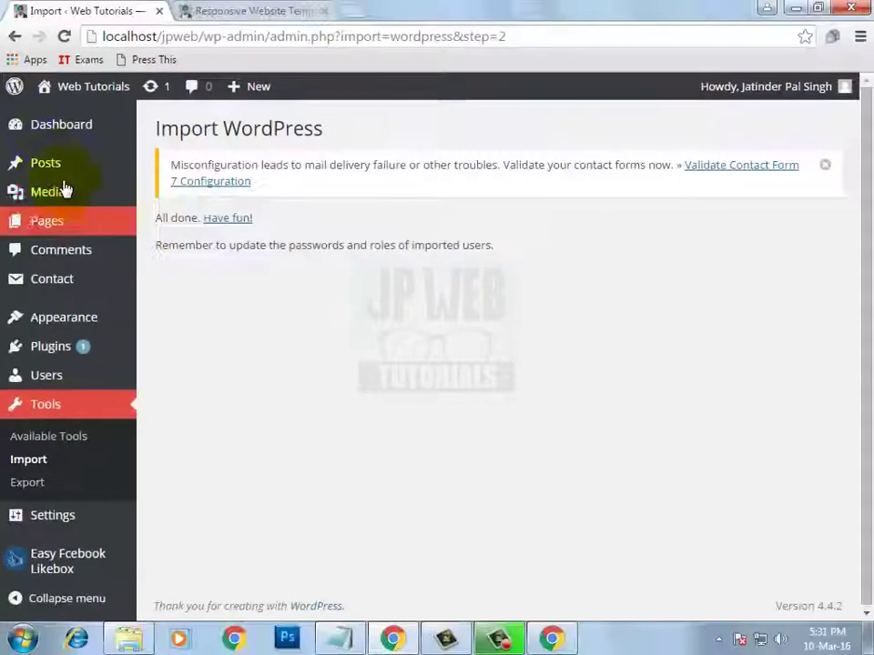
{"action": "mouse_move", "coordinate": [54, 173]}
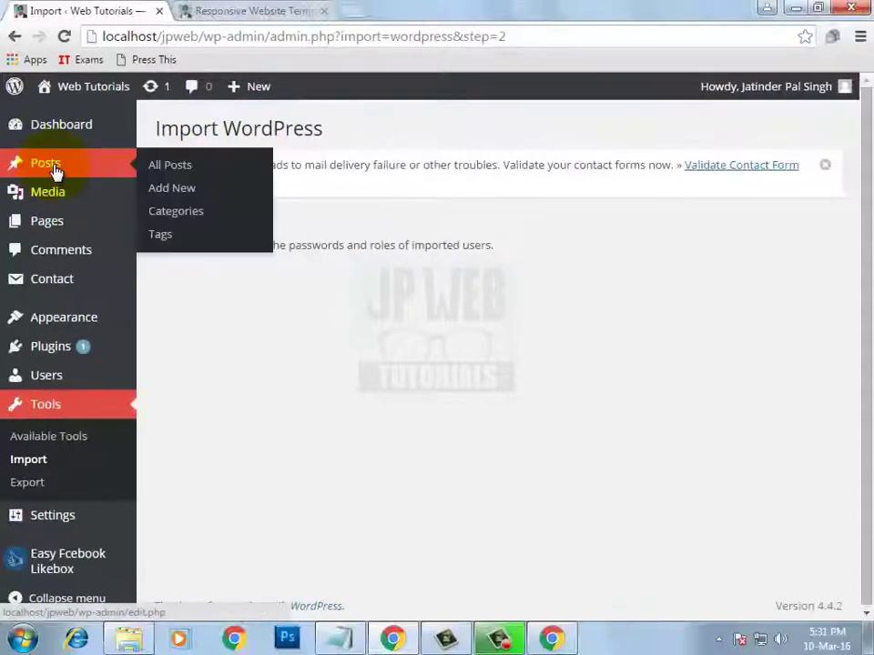
Open the Web Tutorials posts list, now 15 posts, and compare it with the other site's 8
{"action": "left_click", "coordinate": [243, 164]}
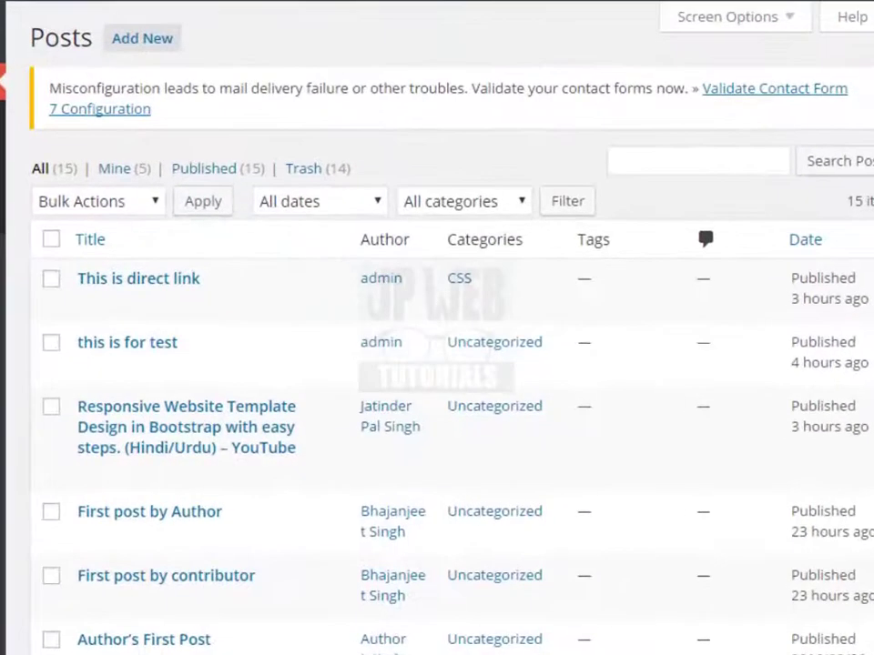
{"action": "scroll", "coordinate": [437, 410], "scroll_direction": "down", "scroll_amount": 2}
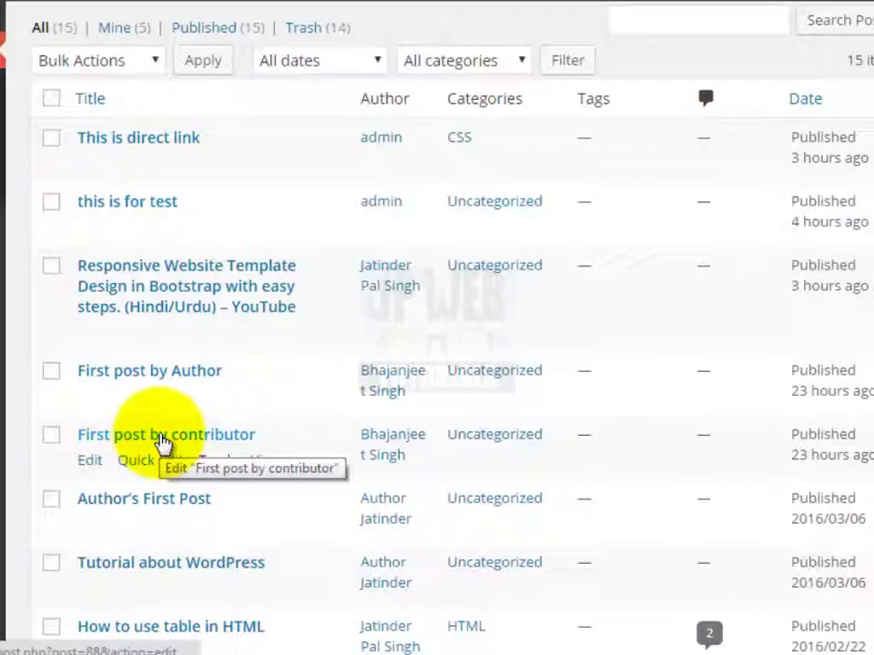
{"action": "left_click", "coordinate": [546, 651]}
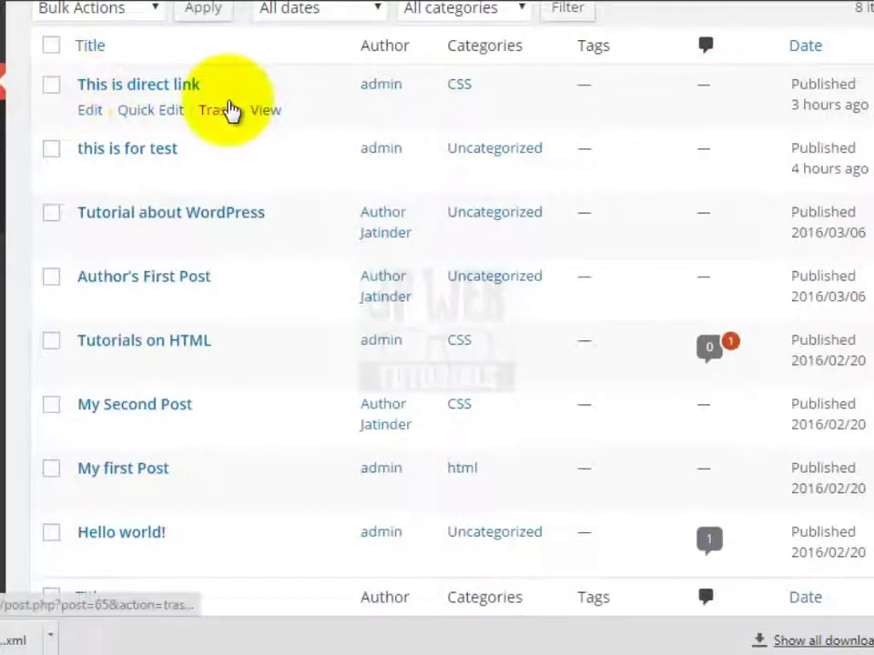
{"action": "left_click", "coordinate": [332, 652]}
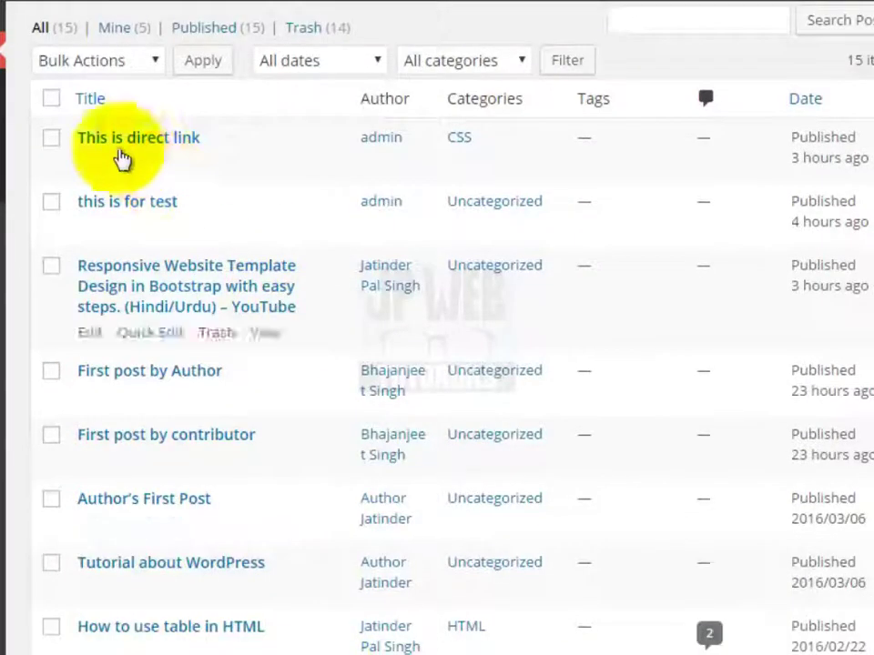
{"action": "left_click", "coordinate": [546, 651]}
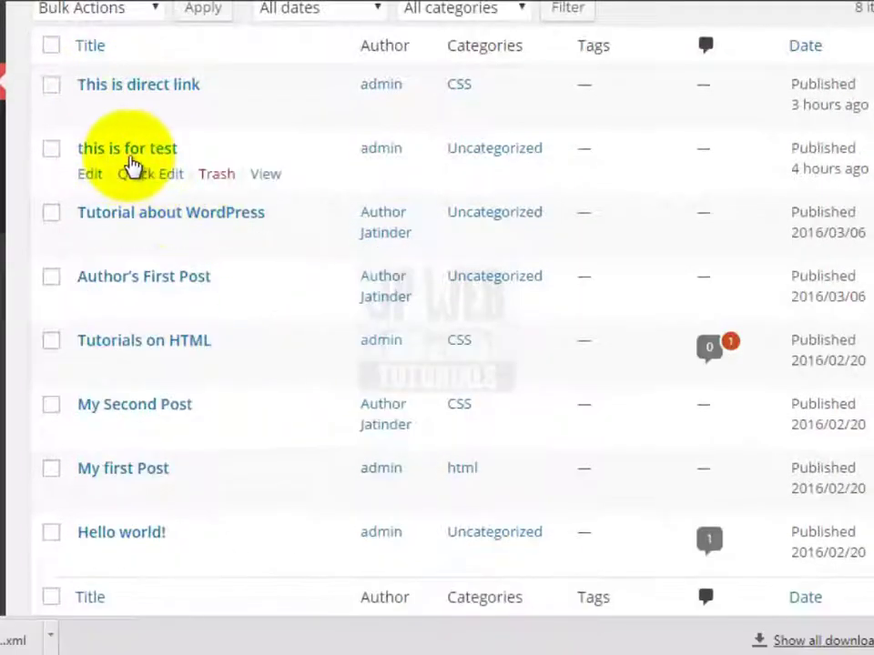
{"action": "left_click", "coordinate": [322, 650]}
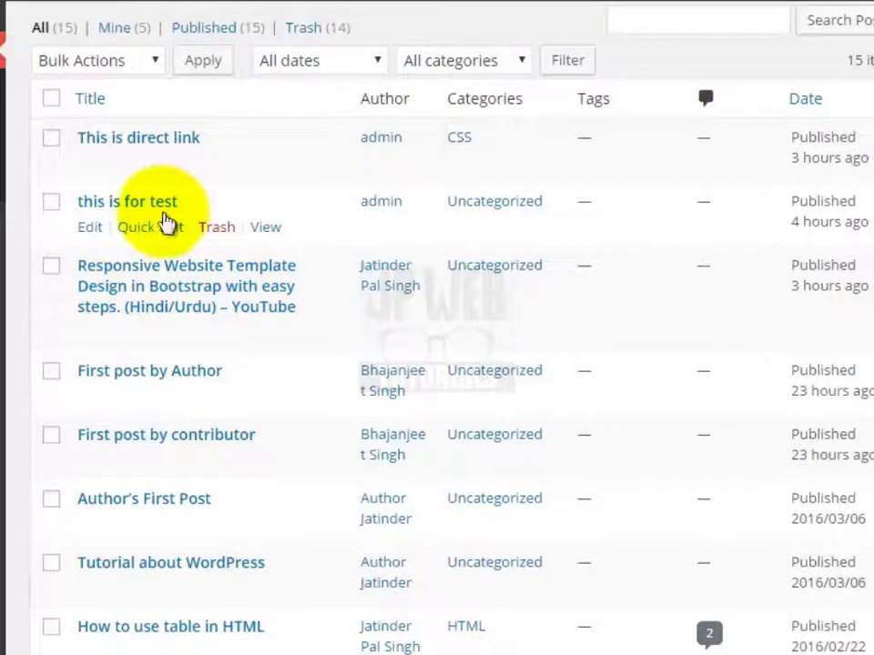
Scroll through both lists comparing posts, ending on the Web Tutorials posts list
{"action": "left_click", "coordinate": [532, 648]}
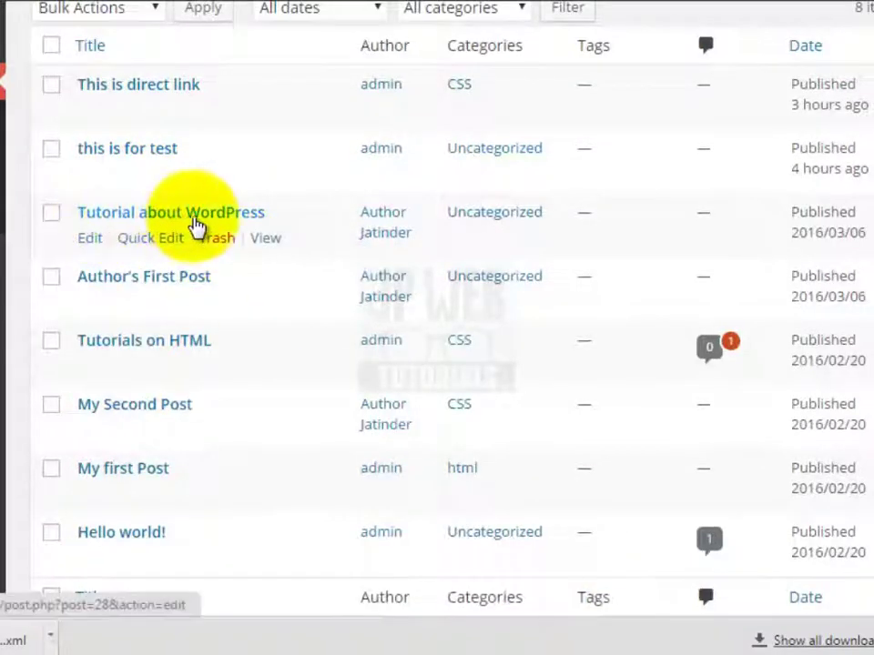
{"action": "left_click", "coordinate": [344, 648]}
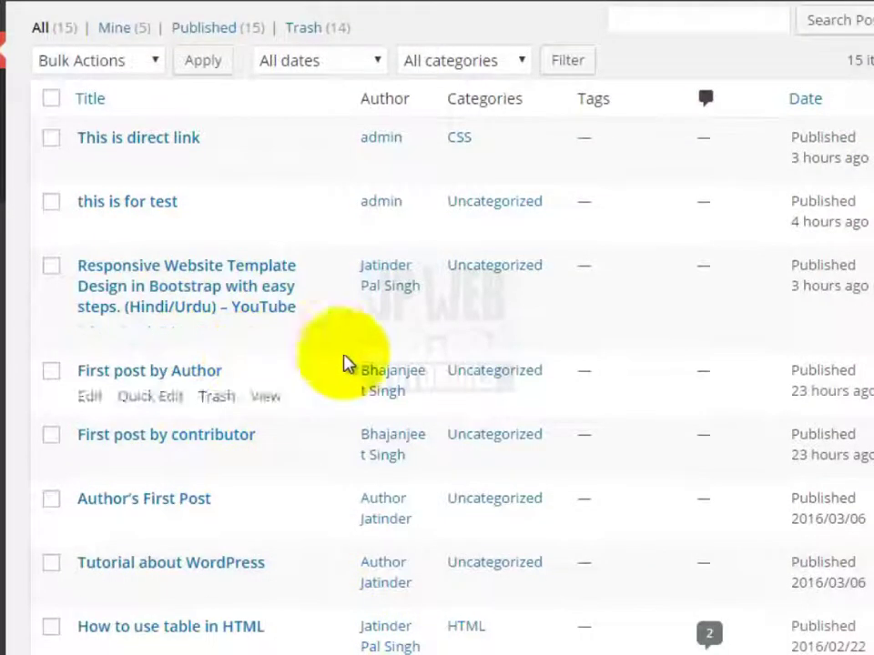
{"action": "scroll", "coordinate": [166, 292], "scroll_direction": "down", "scroll_amount": 3}
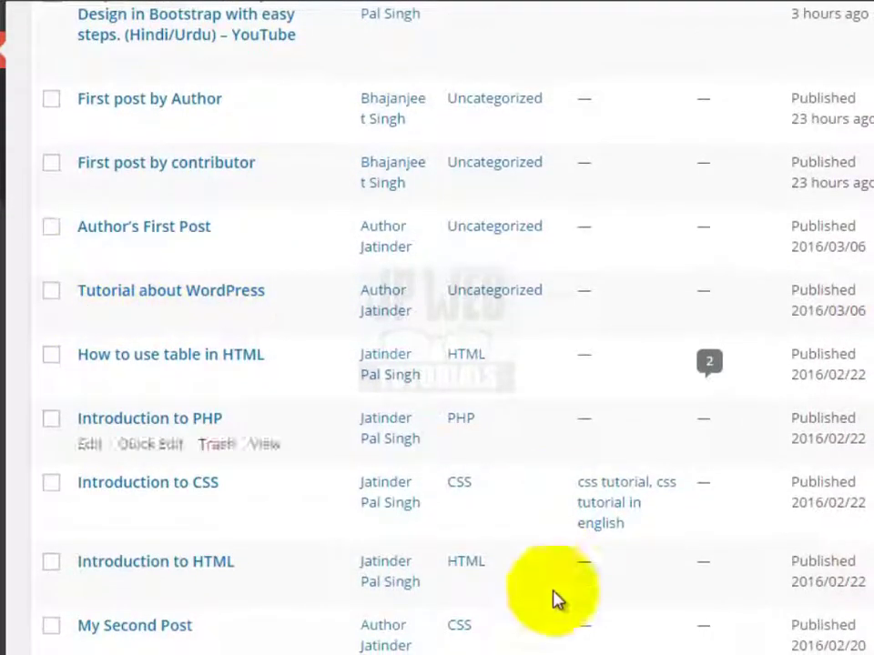
{"action": "left_click", "coordinate": [537, 649]}
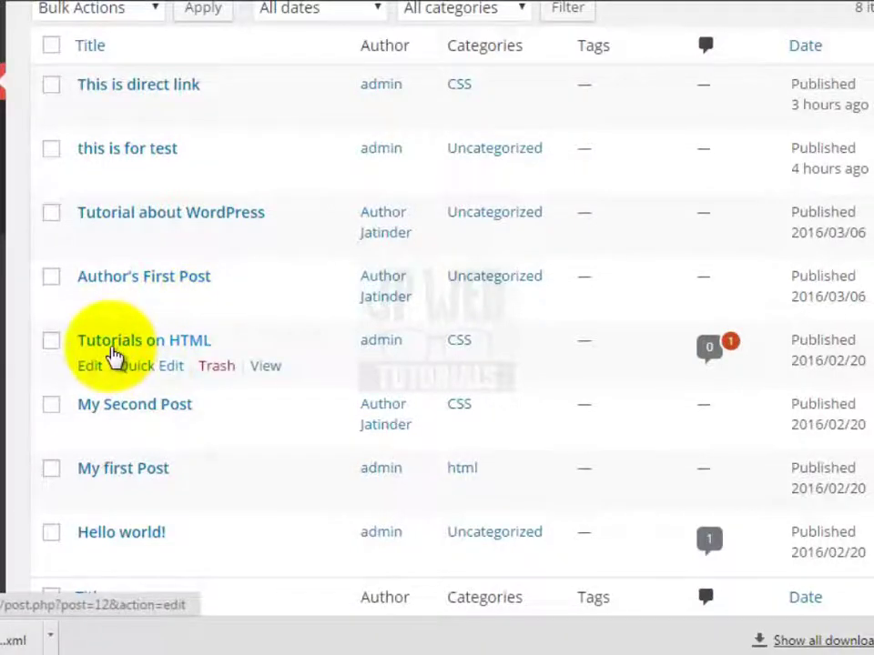
{"action": "left_click", "coordinate": [331, 650]}
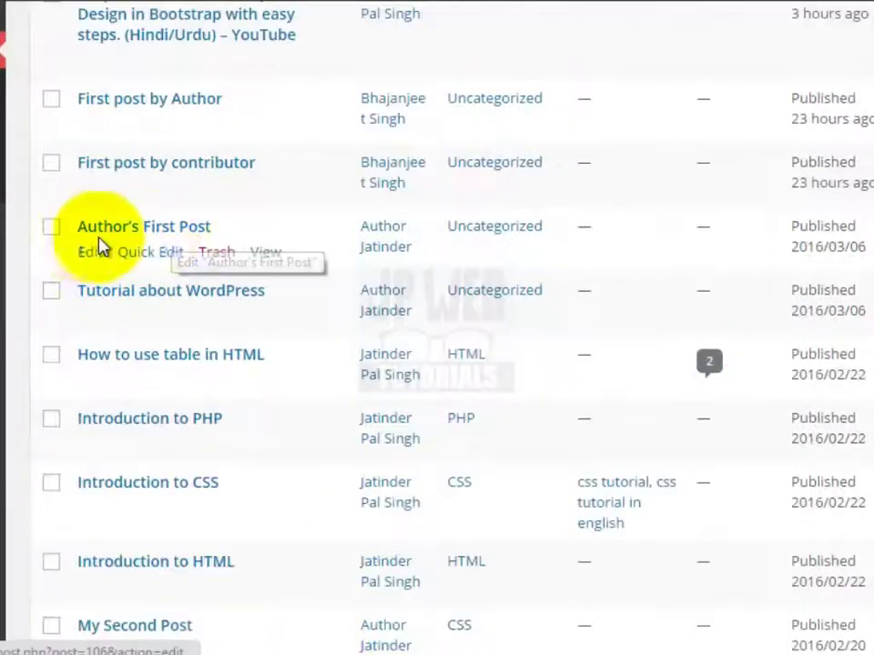
{"action": "scroll", "coordinate": [196, 318], "scroll_direction": "down", "scroll_amount": 3}
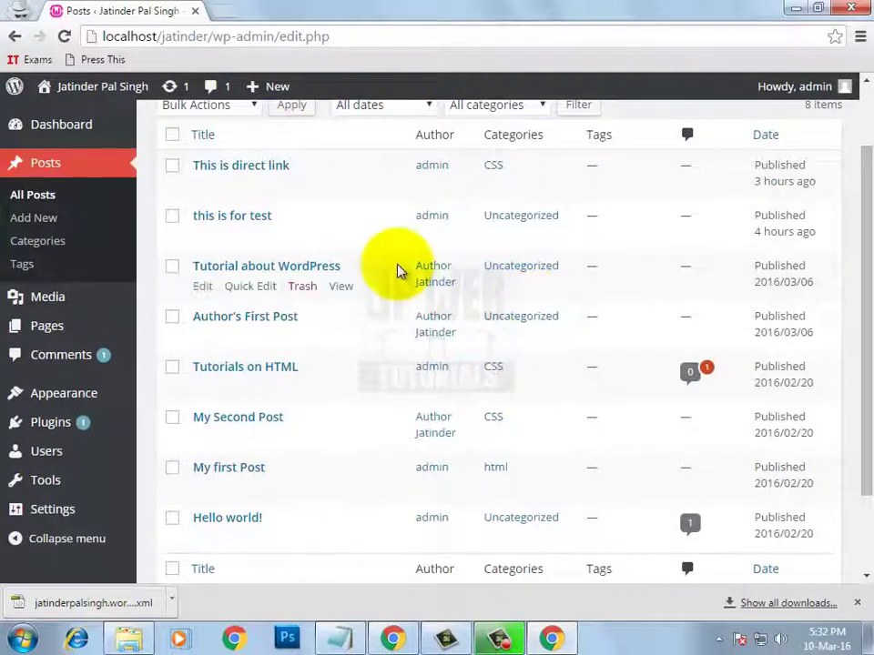
{"action": "left_click", "coordinate": [395, 640]}
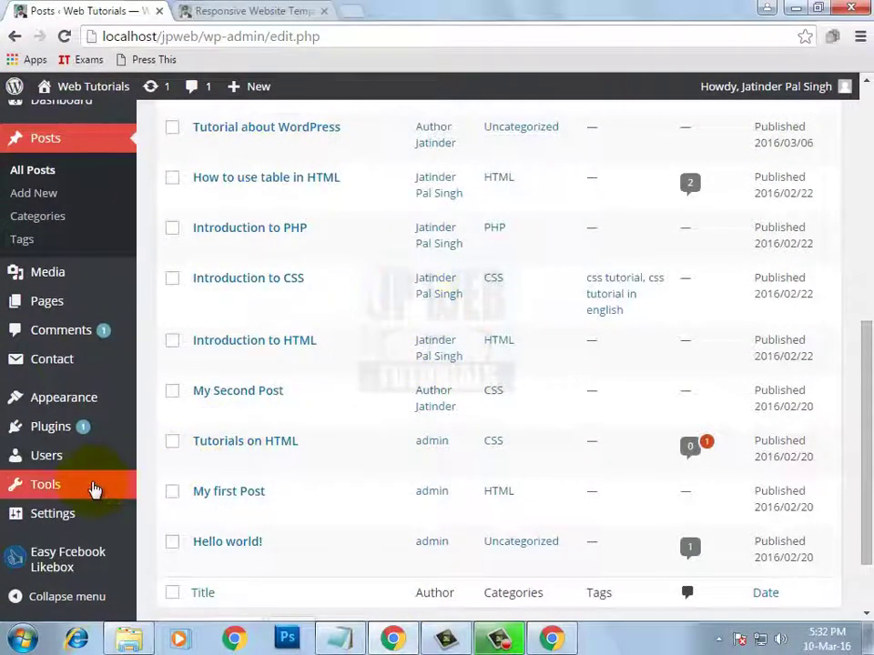
{"action": "mouse_move", "coordinate": [103, 489]}
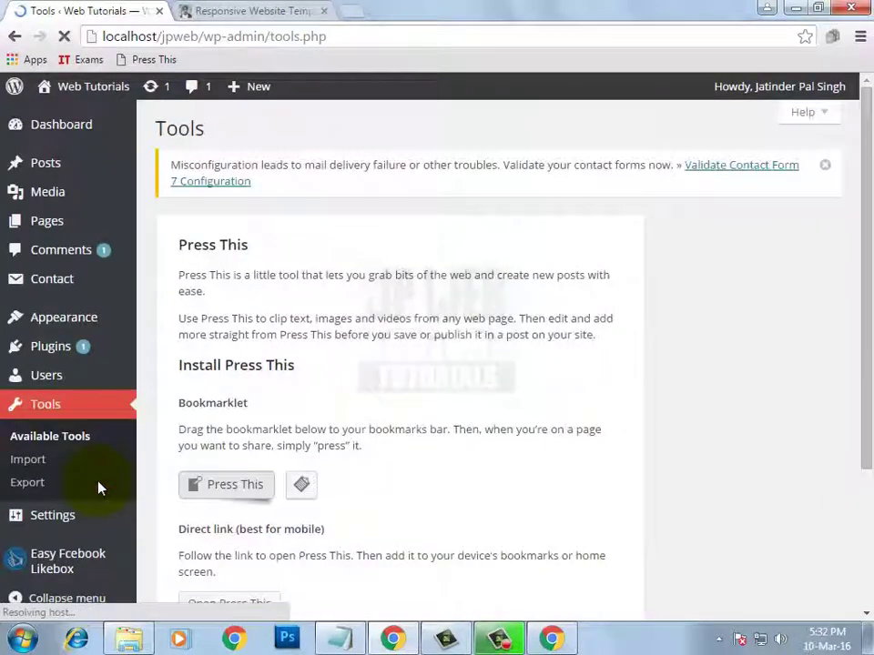